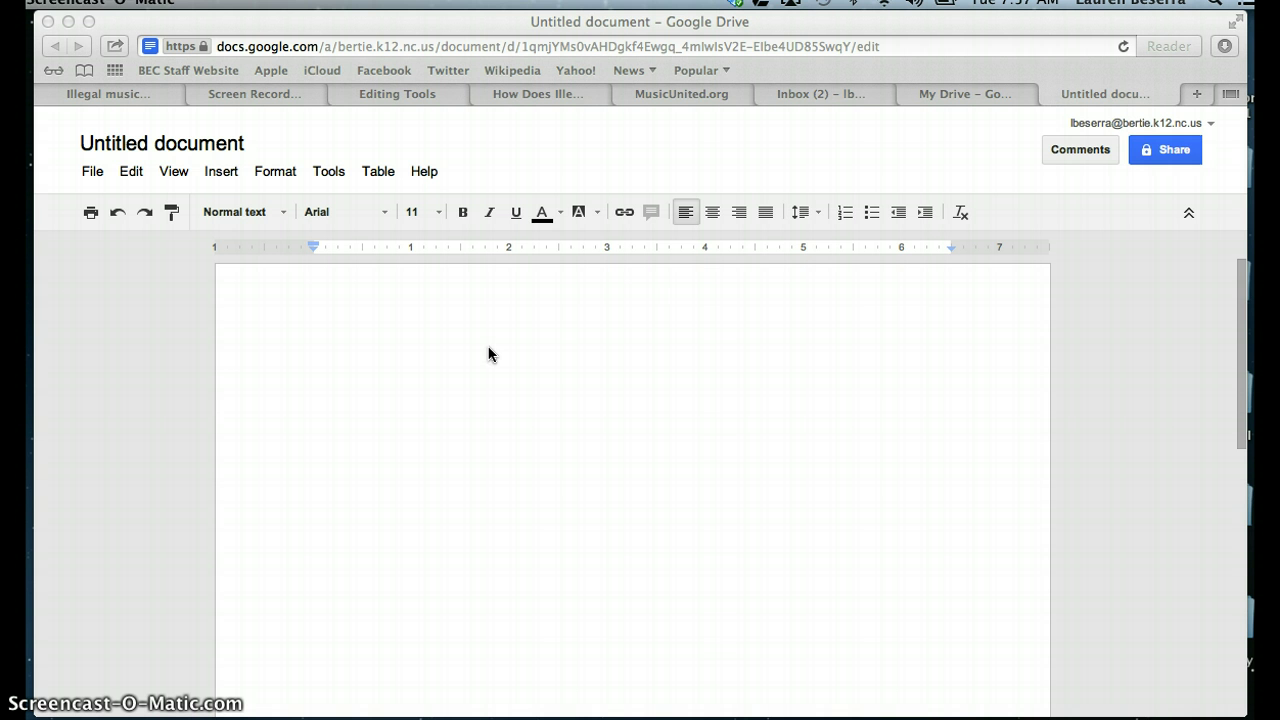
Step: Add a page header set to right alignment, 12 pt Times New Roman
left_click(555, 330)
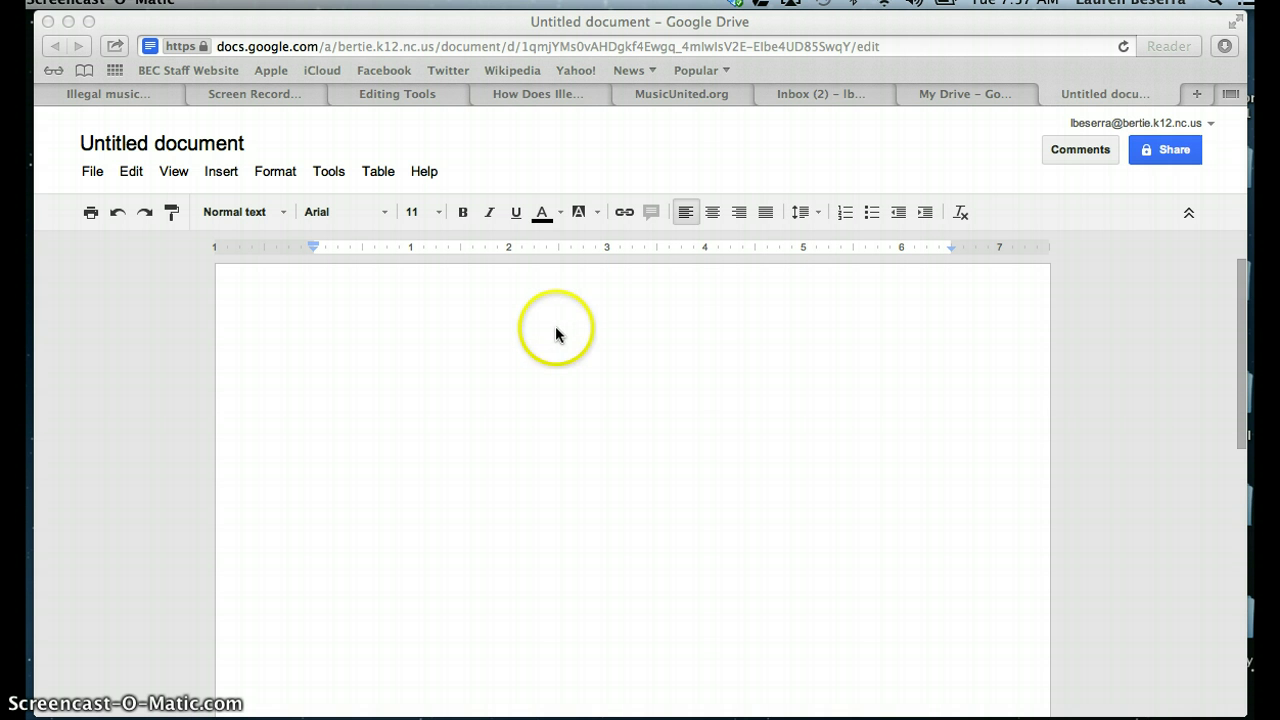
left_click(232, 180)
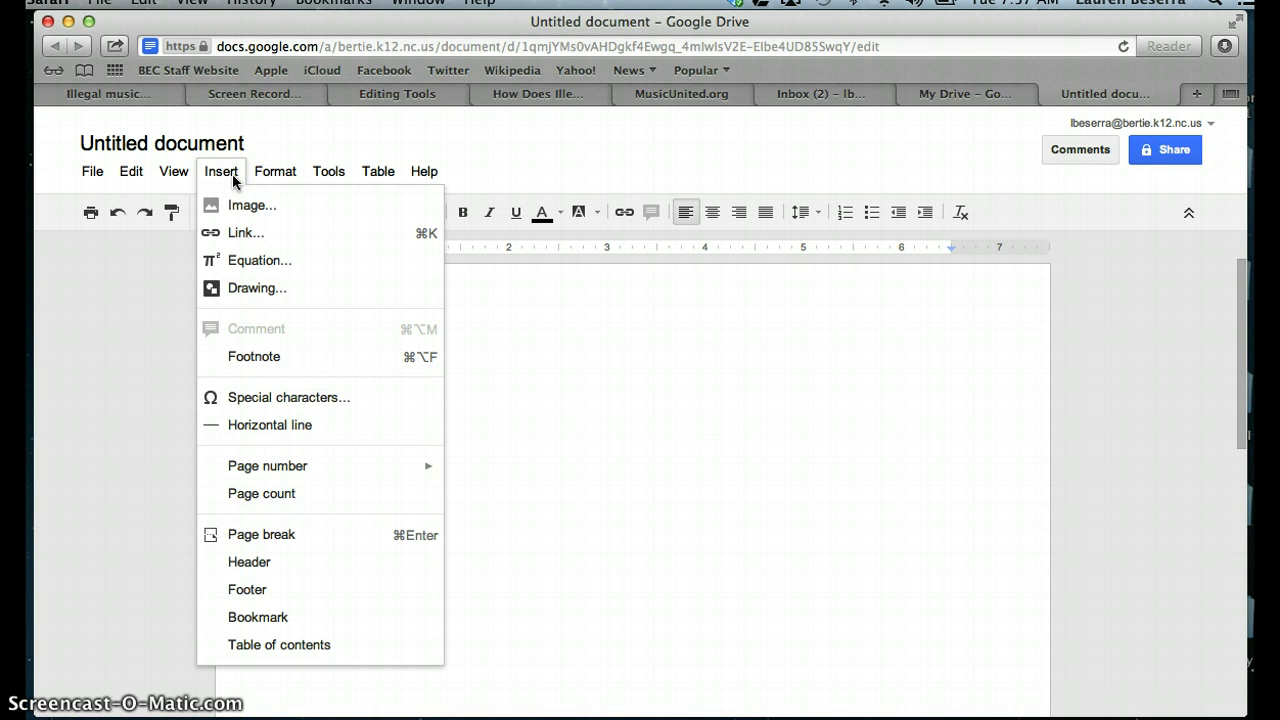
left_click(256, 562)
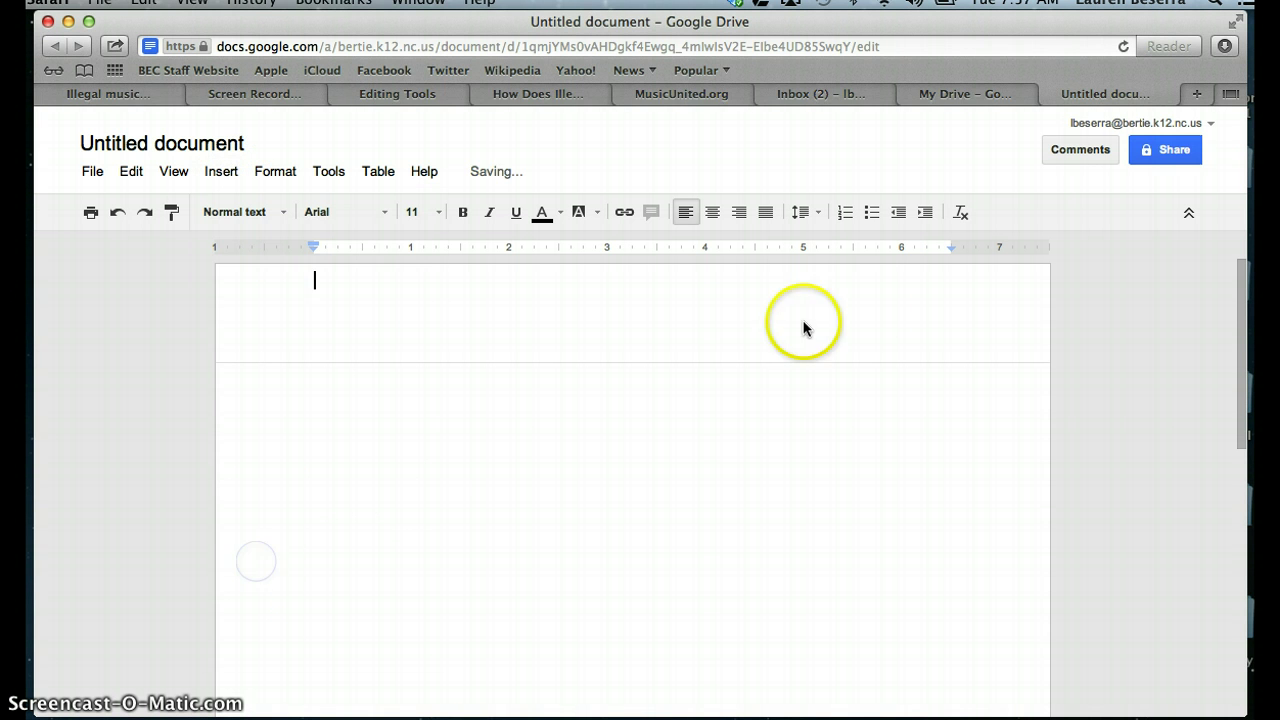
left_click(741, 211)
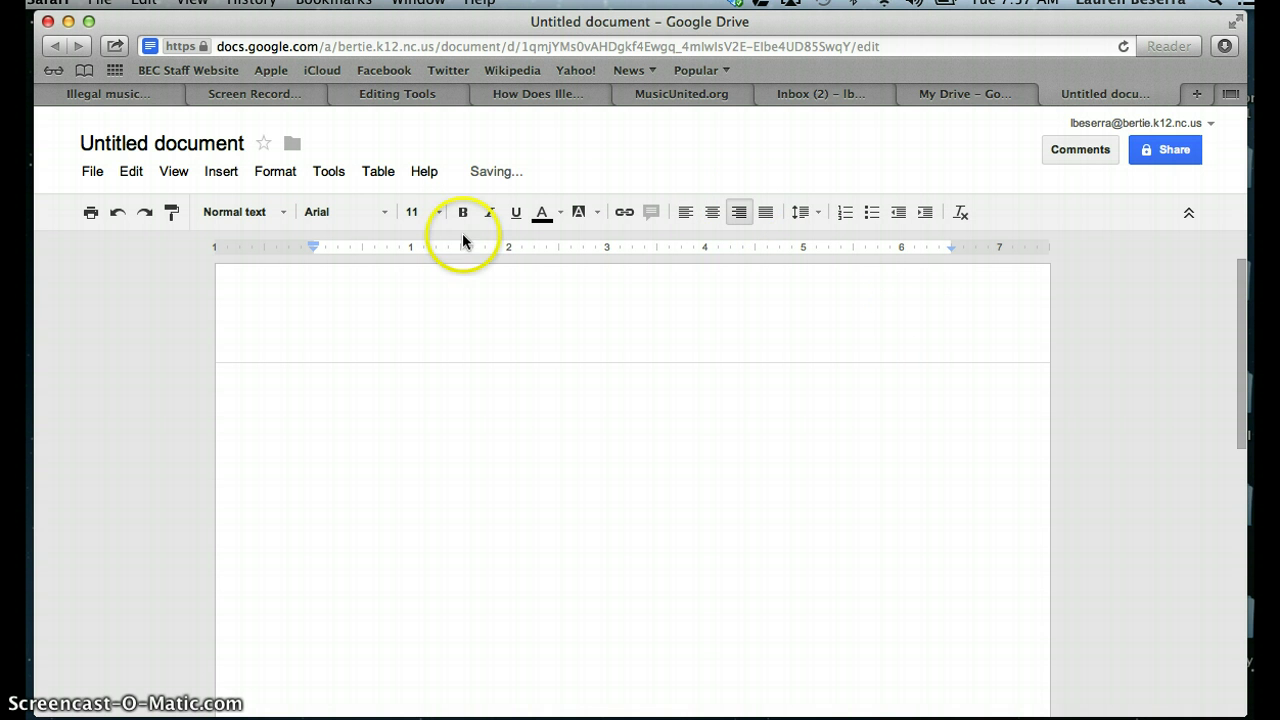
left_click(405, 211)
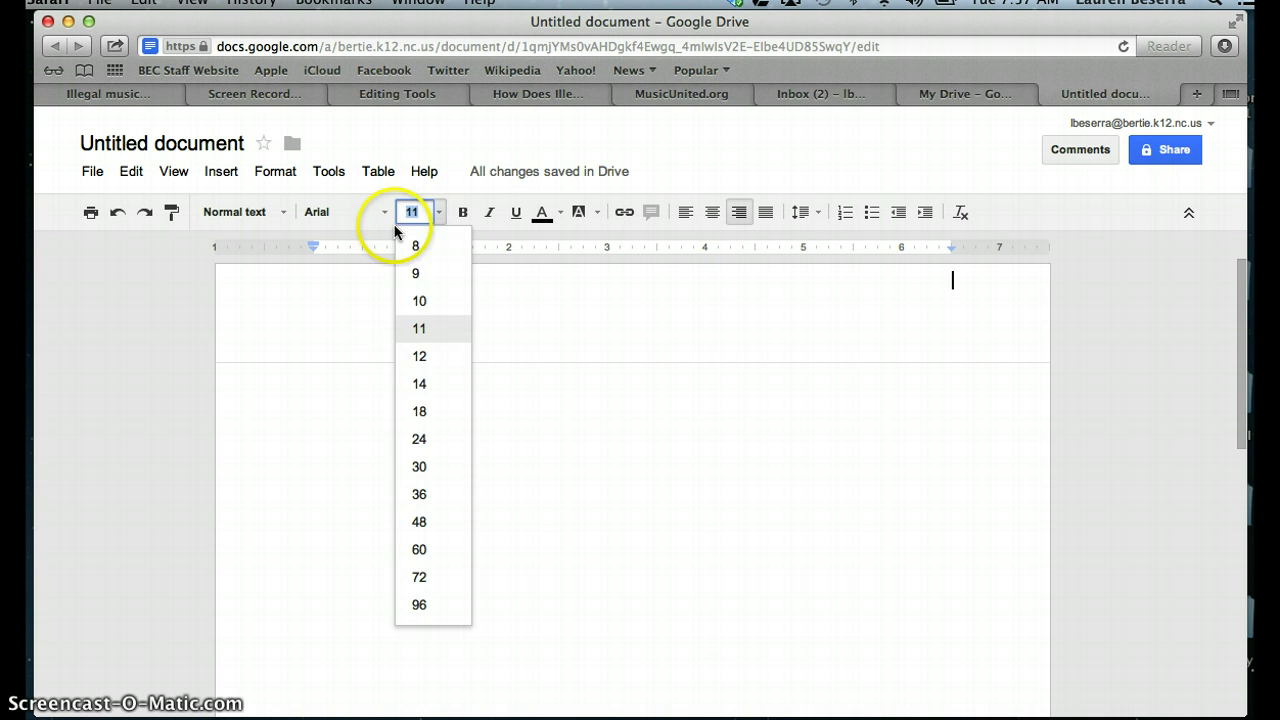
left_click(419, 357)
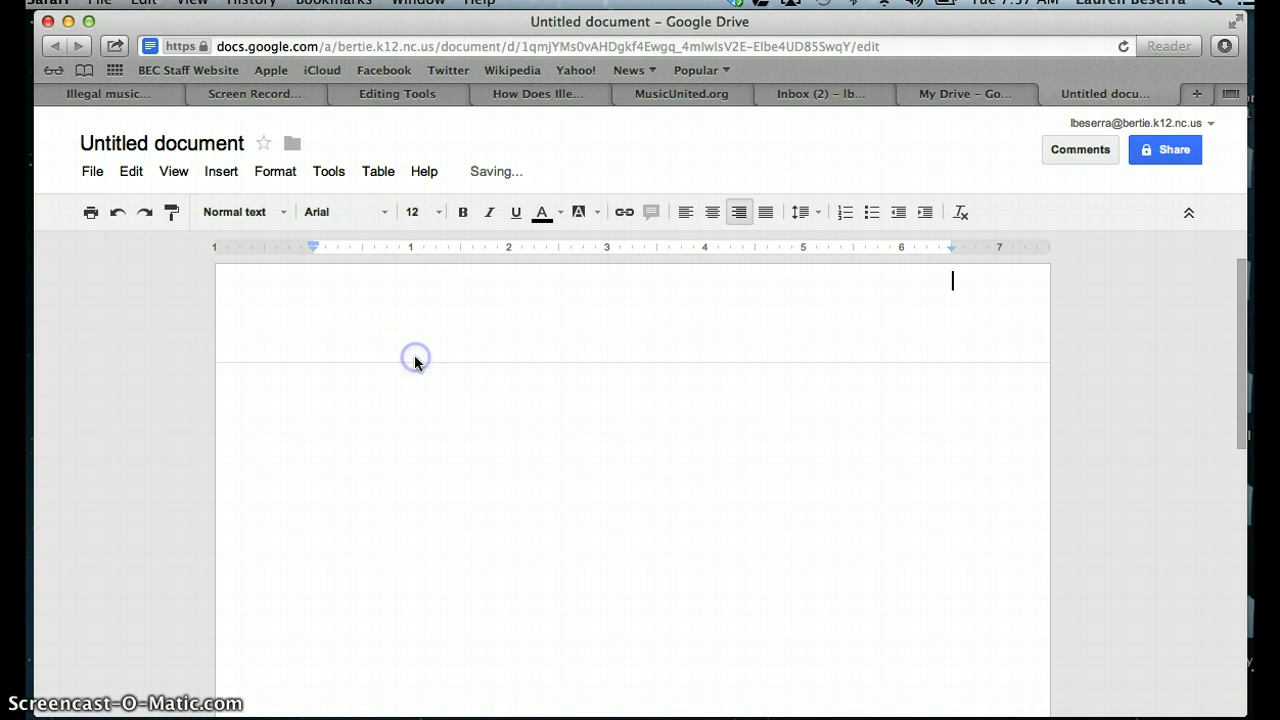
left_click(386, 212)
scroll(377, 434, "down", 3)
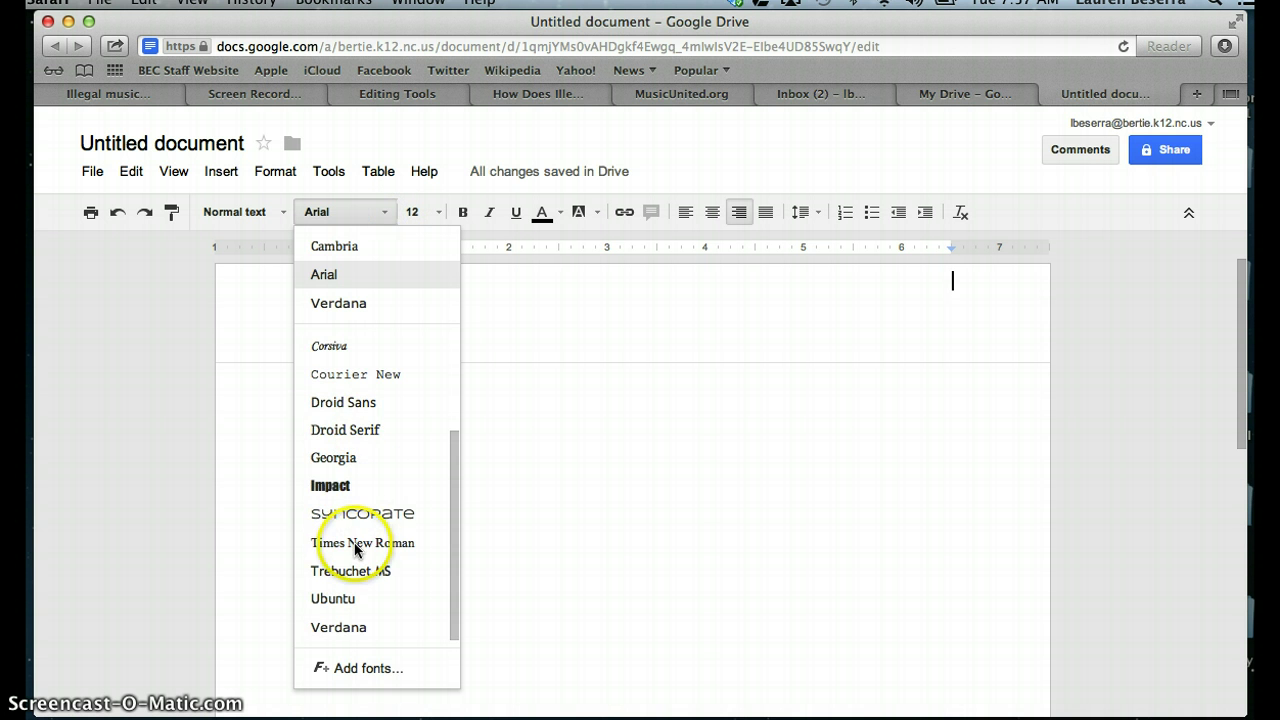
left_click(355, 542)
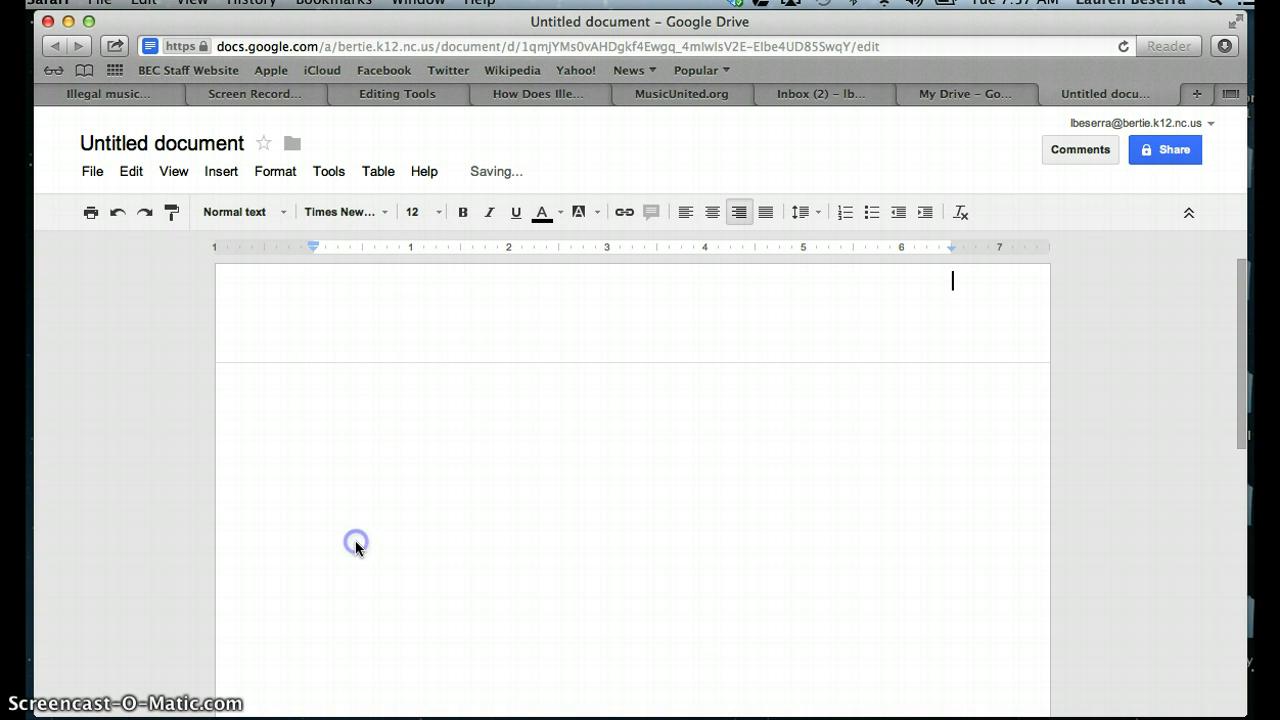
Step: Insert a top-of-page page number with the author's surname typed before it
left_click(219, 171)
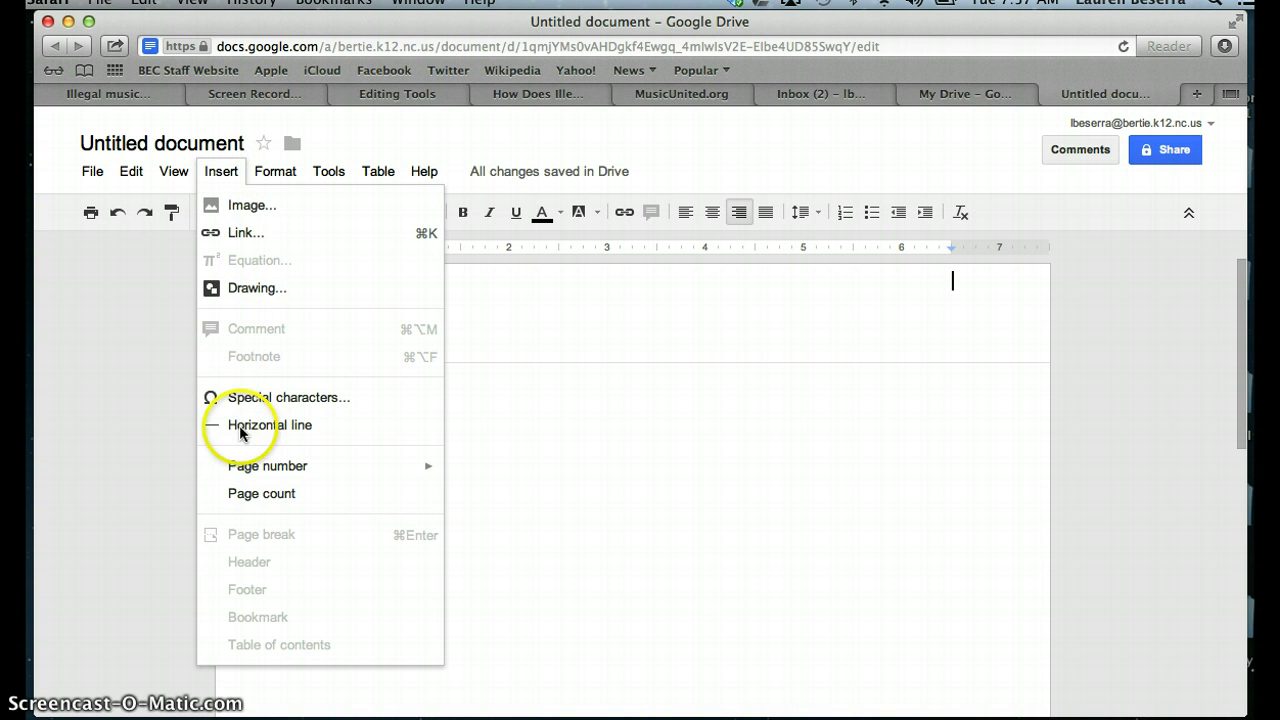
left_click(251, 464)
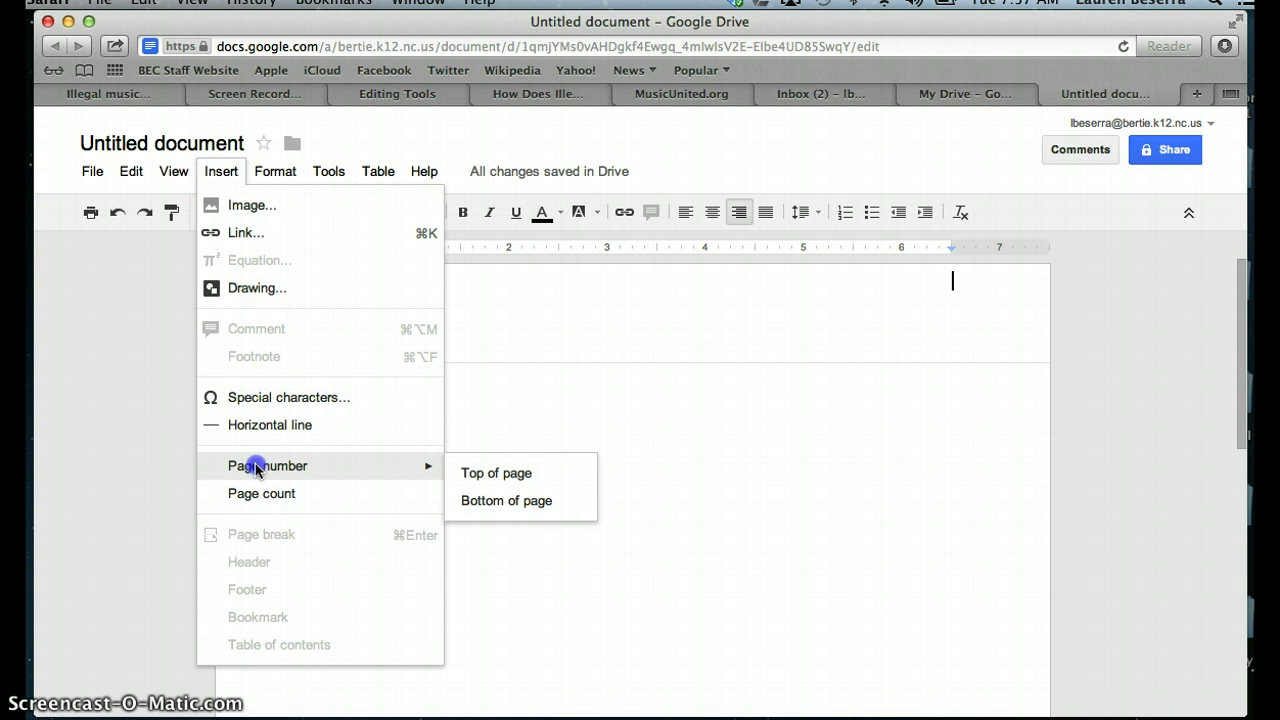
left_click(539, 484)
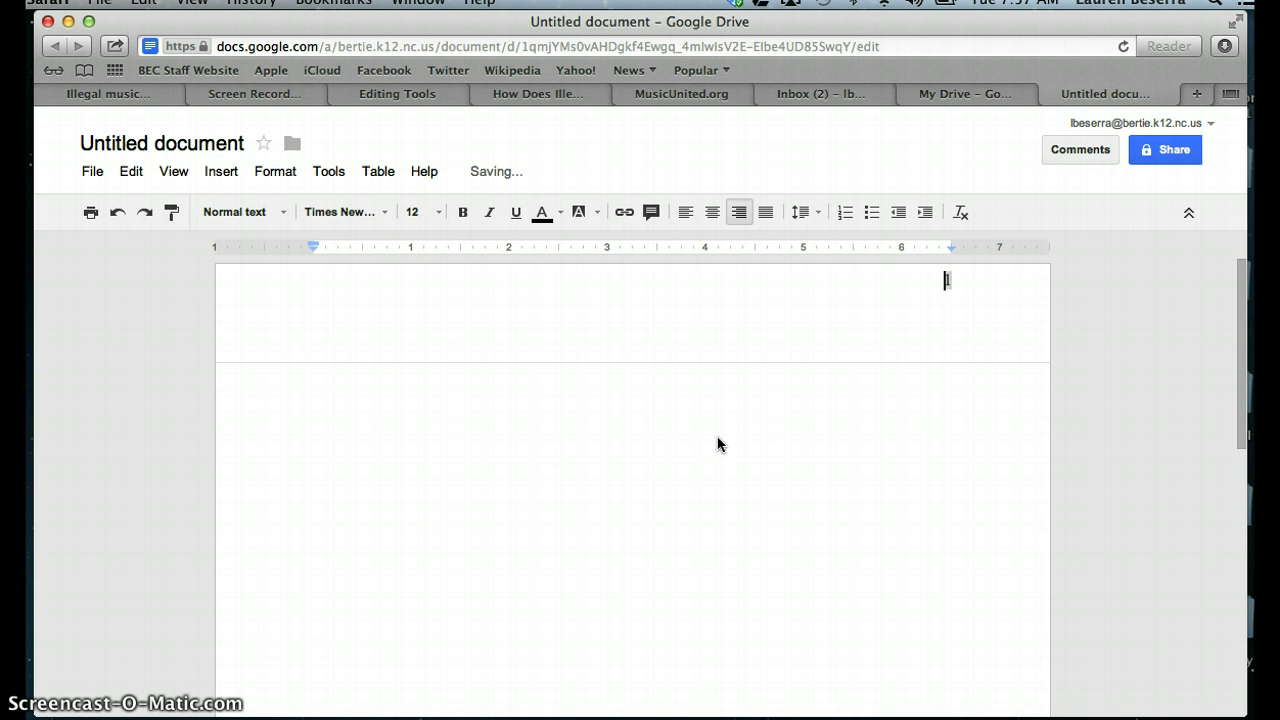
type("Beserra")
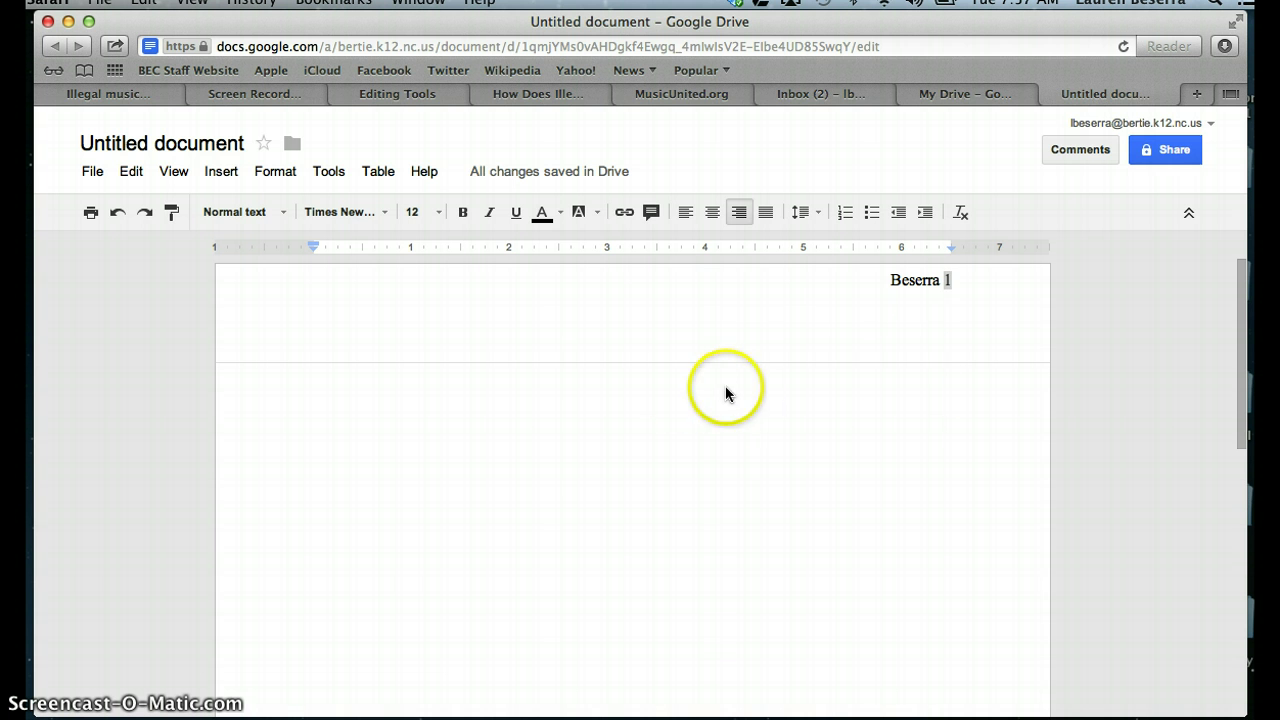
left_click(754, 386)
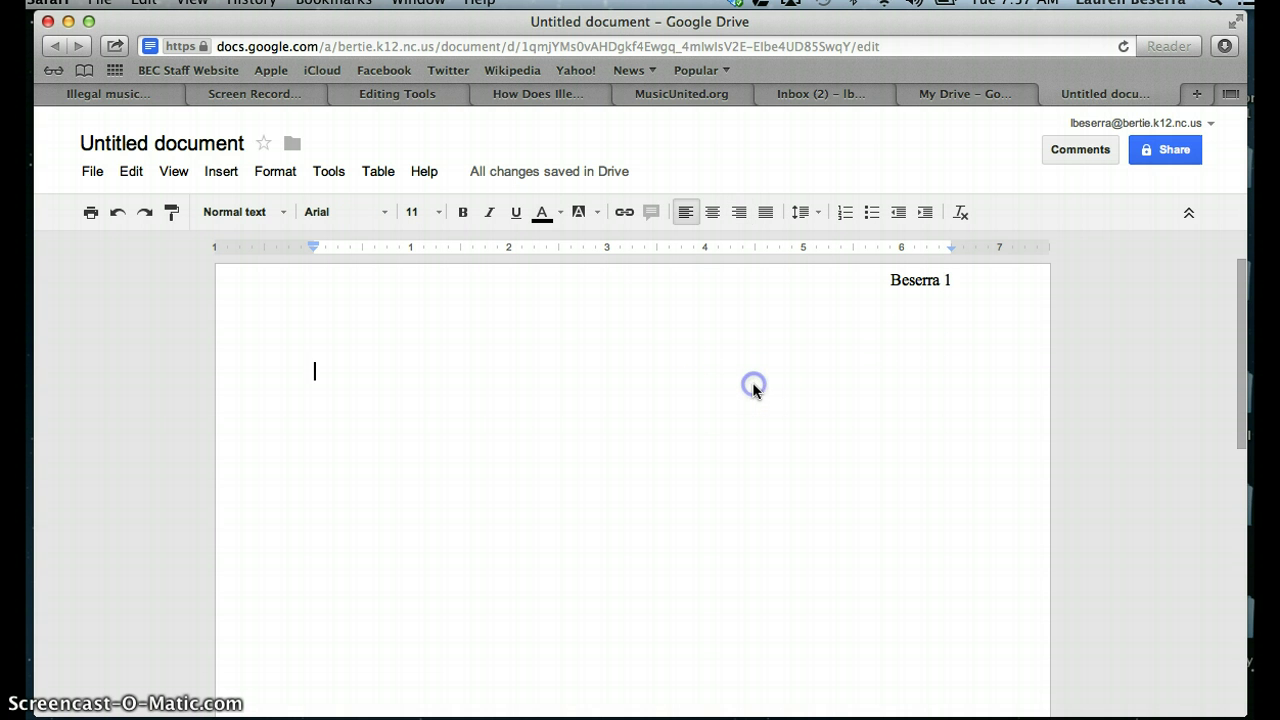
Step: Format the body as Times New Roman, size 12, with 2.0 line spacing
left_click(386, 212)
left_click(377, 249)
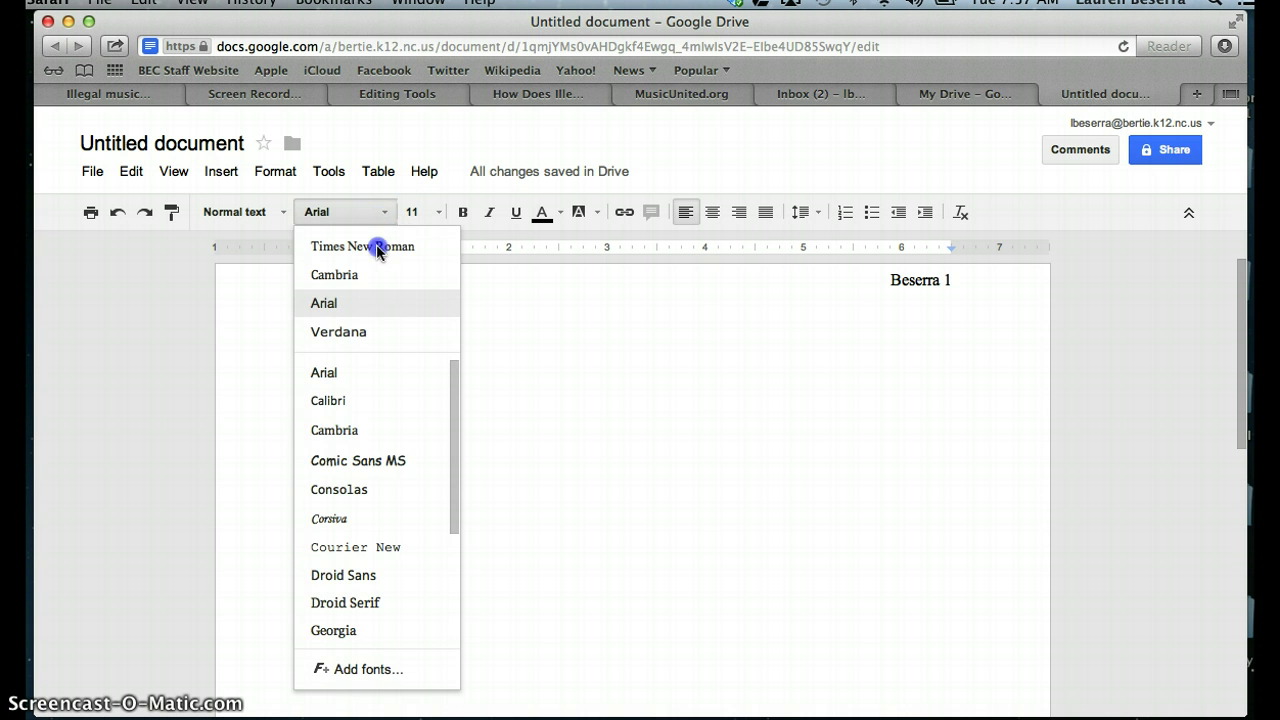
left_click(437, 212)
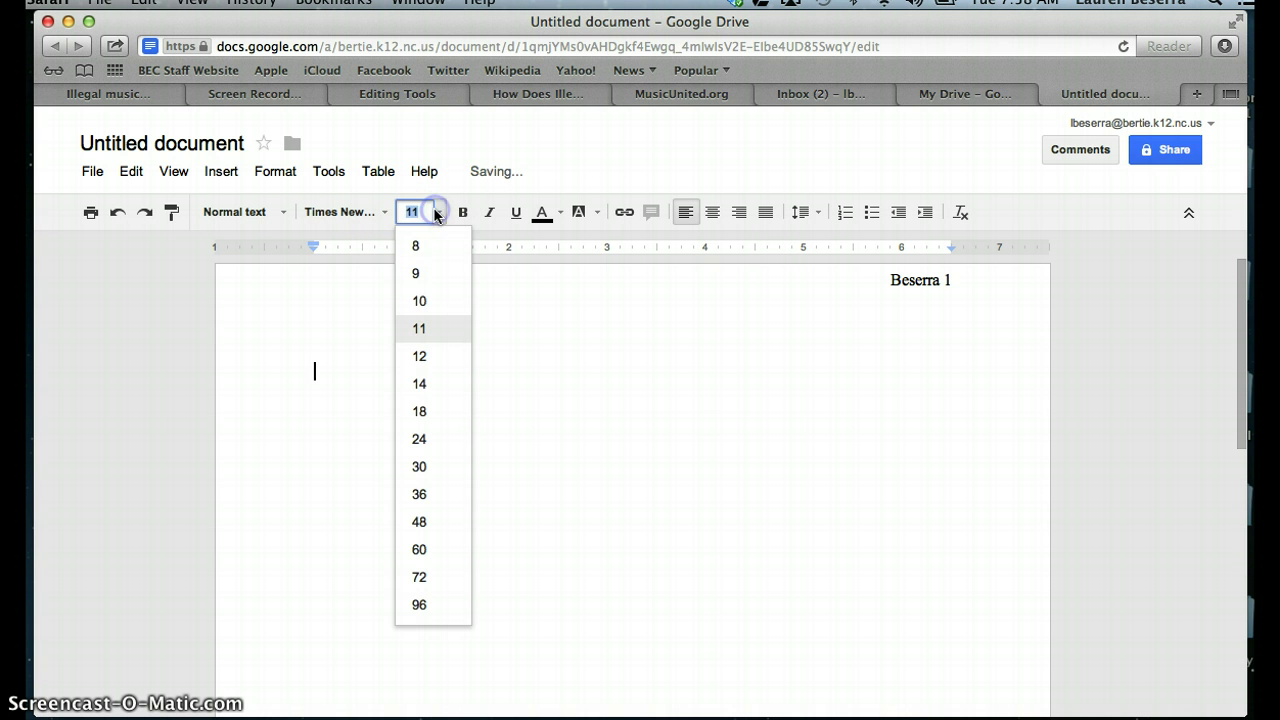
left_click(417, 357)
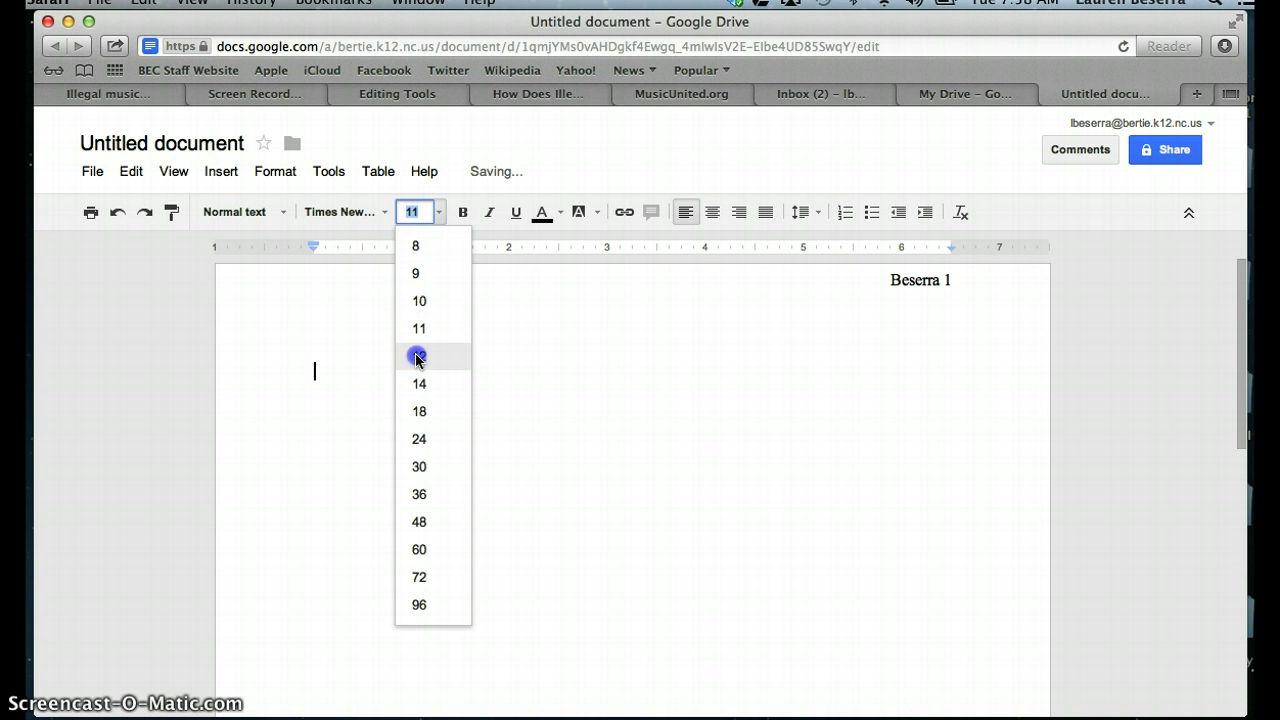
left_click(803, 214)
left_click(818, 330)
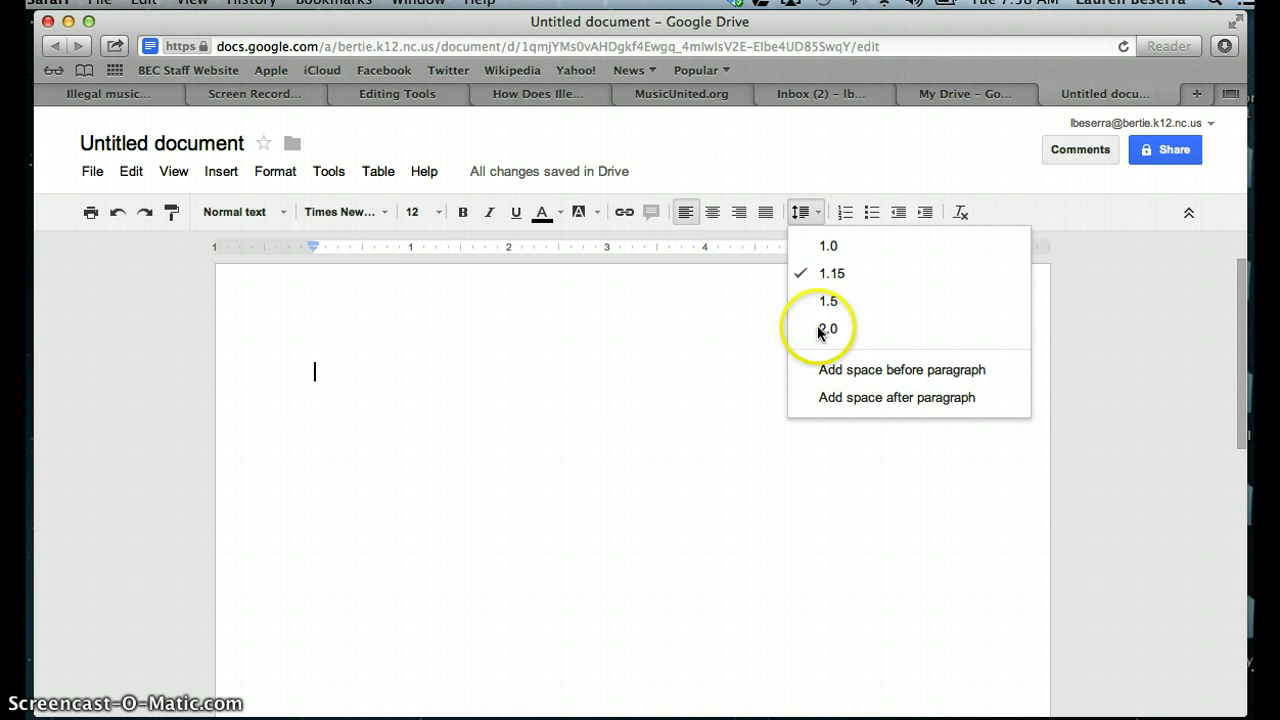
left_click(818, 330)
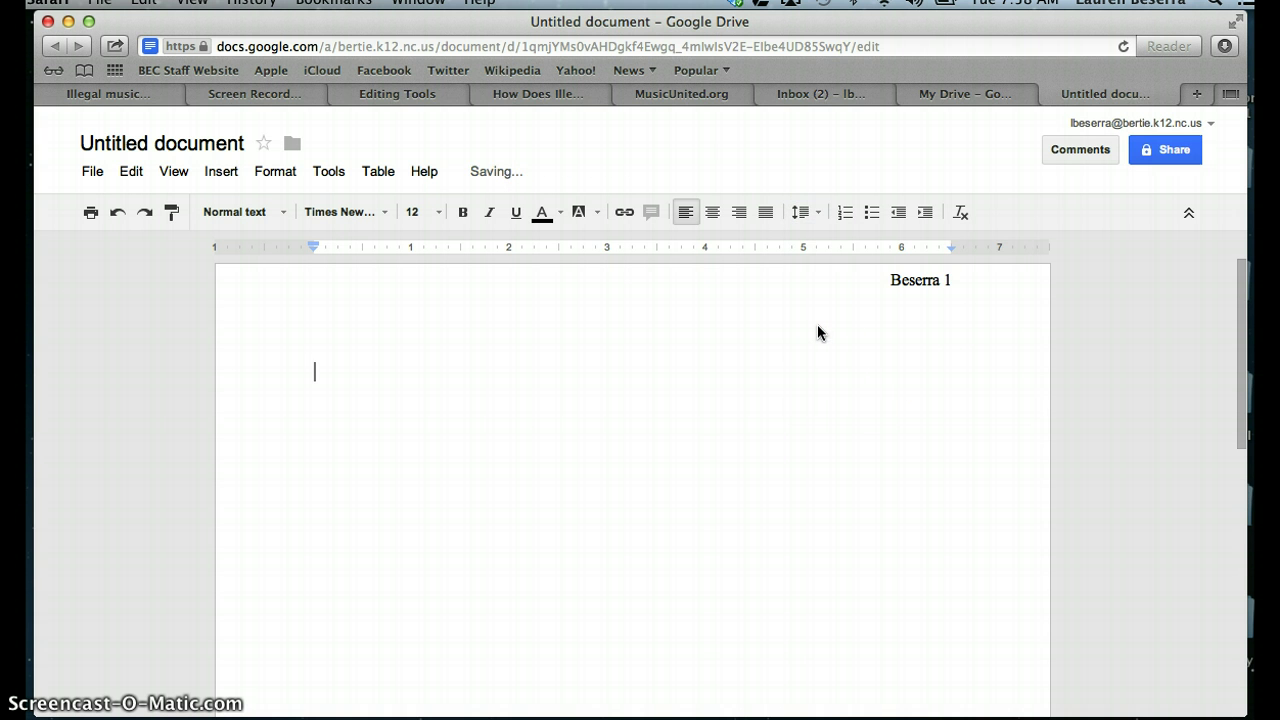
left_click(821, 212)
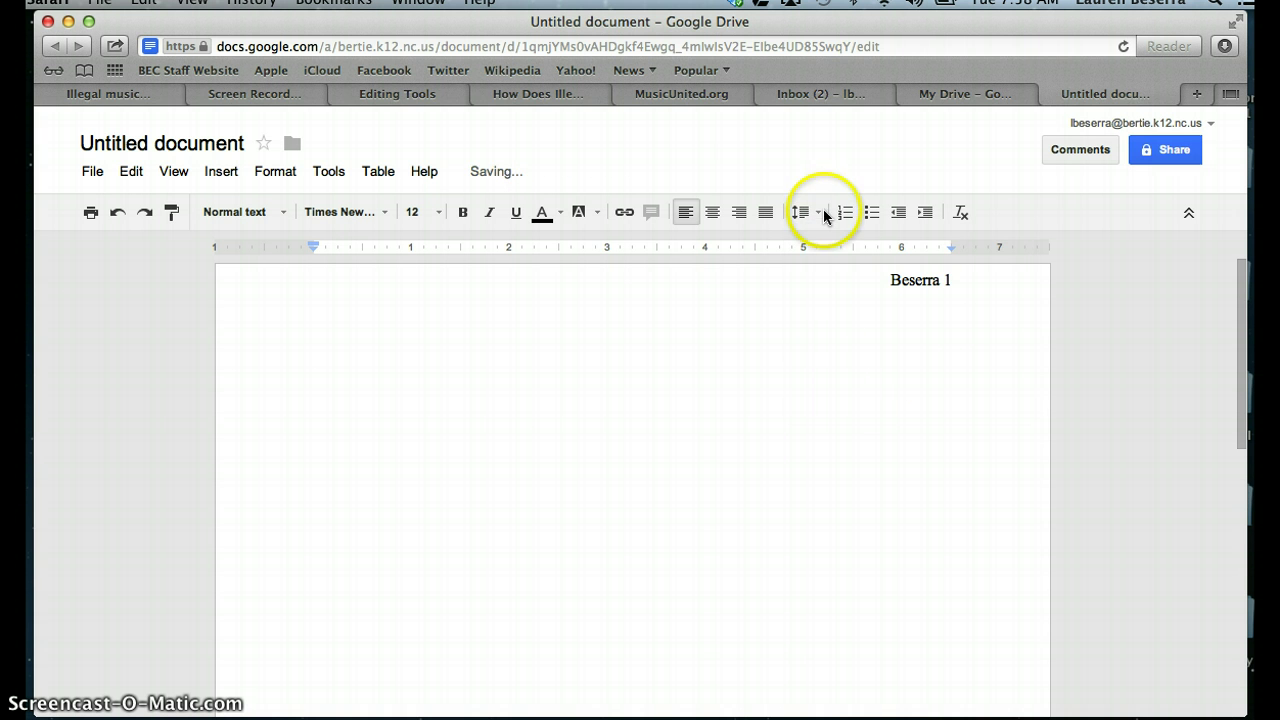
left_click(544, 464)
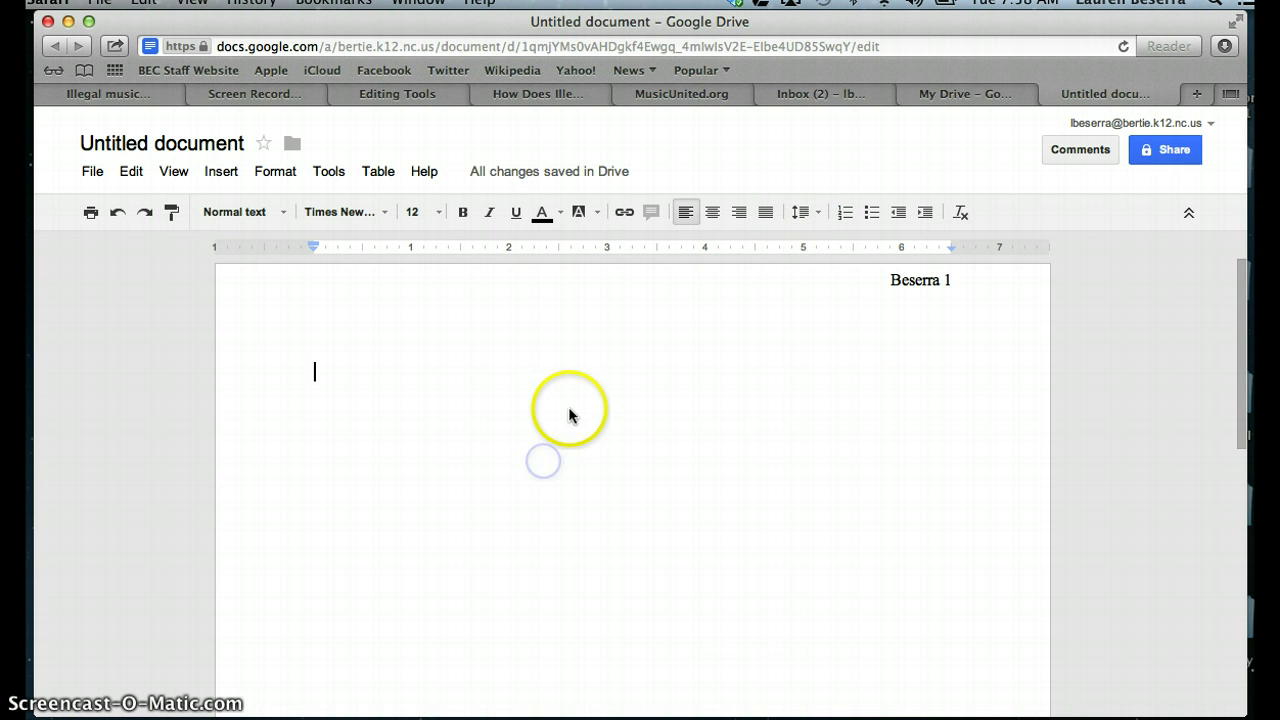
Step: Type the student's full name and the professor's name on the first two heading lines
left_click(395, 371)
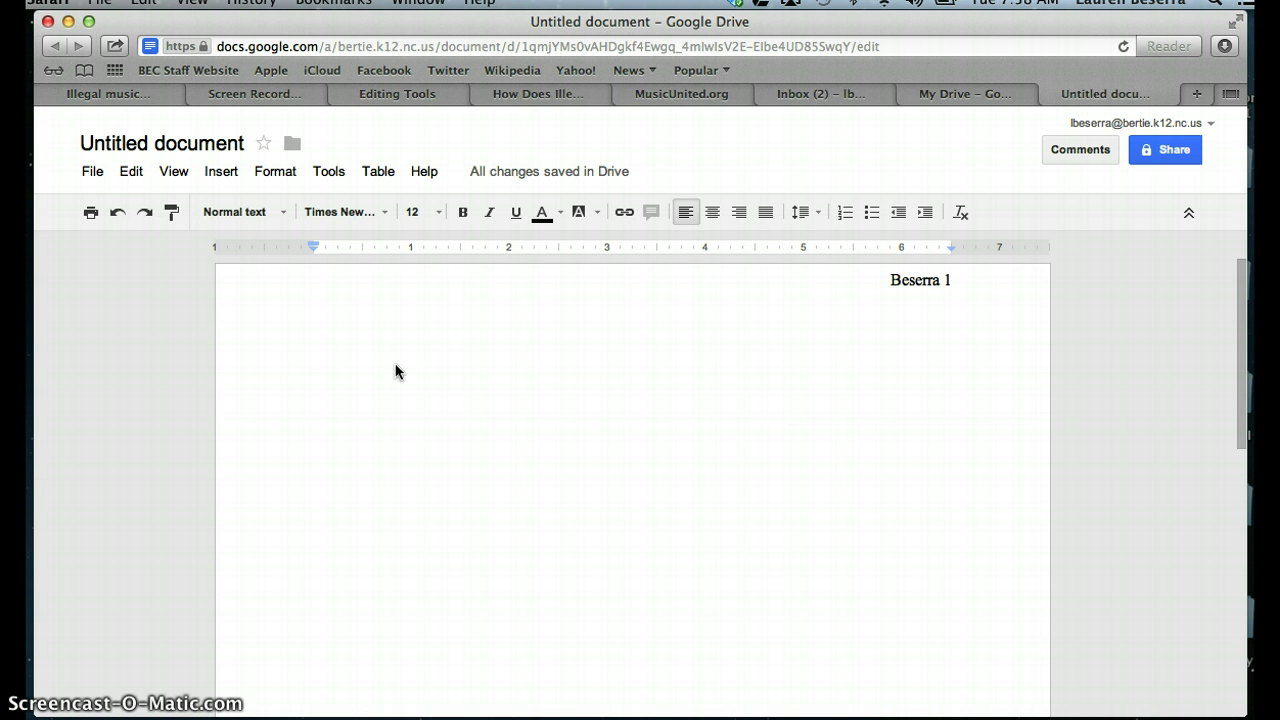
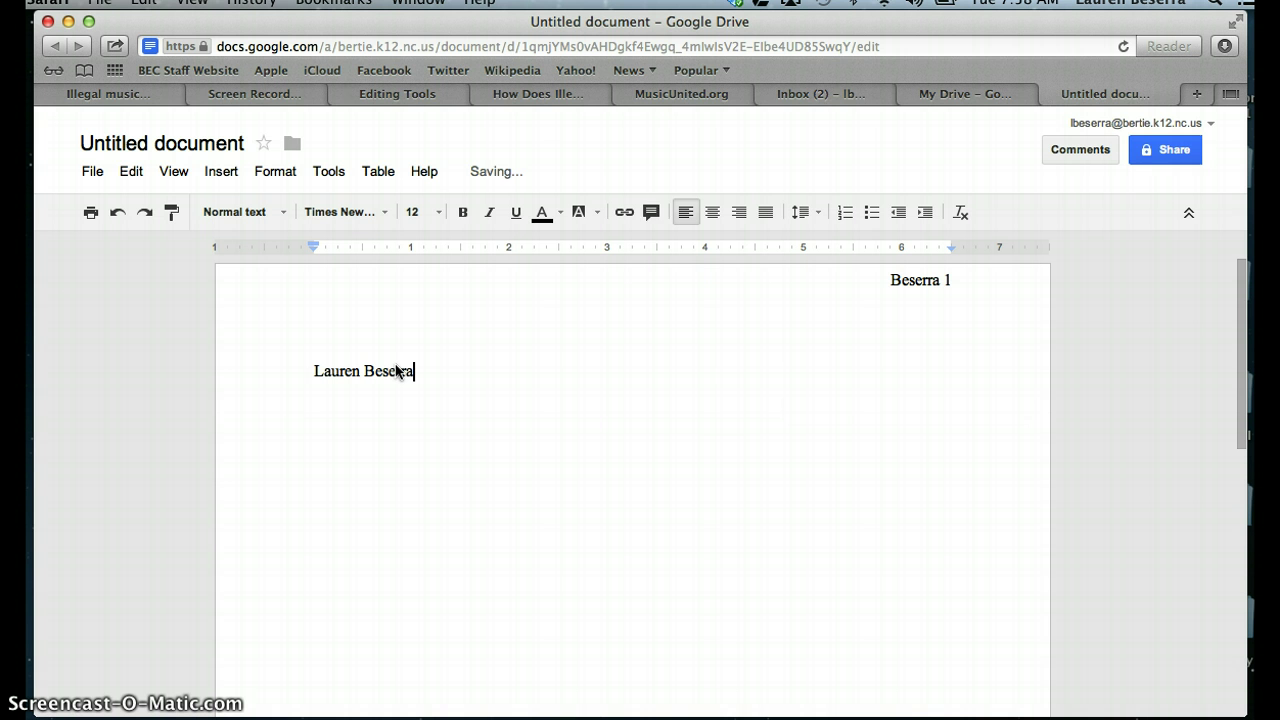
key("Return")
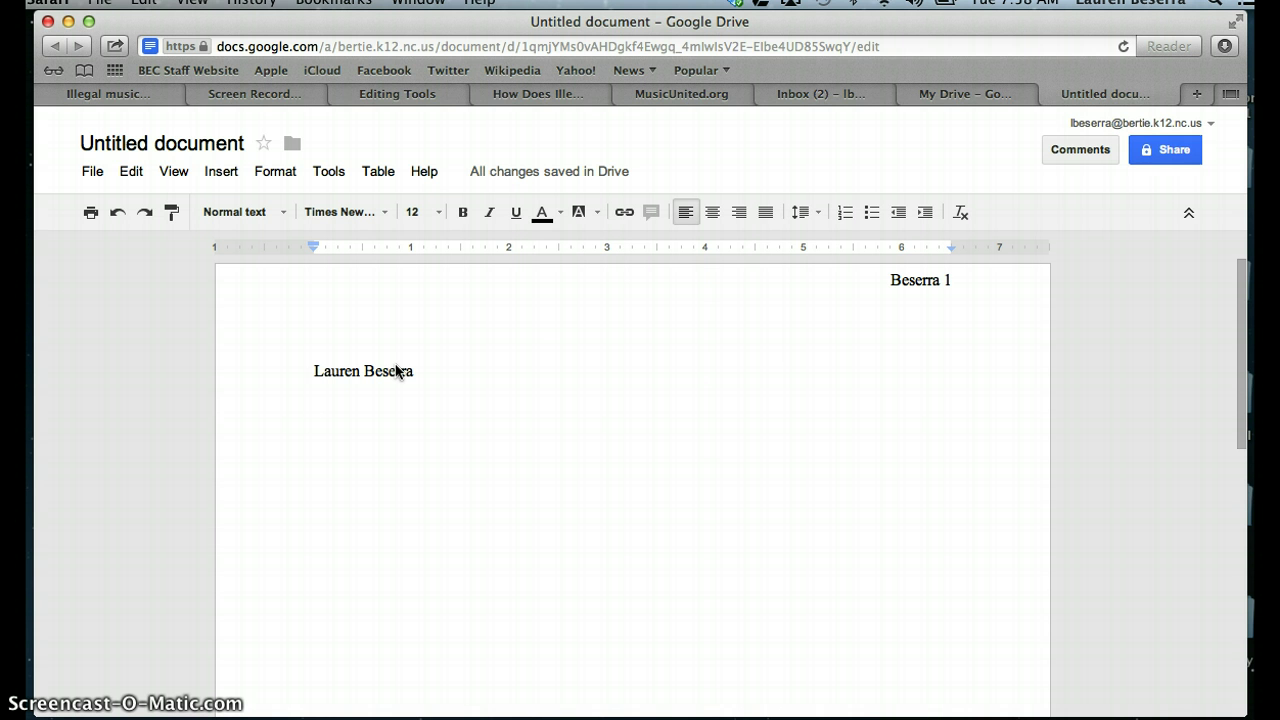
type("Pirof")
key("BackSpace")
key("BackSpace")
key("BackSpace")
key("BackSpace")
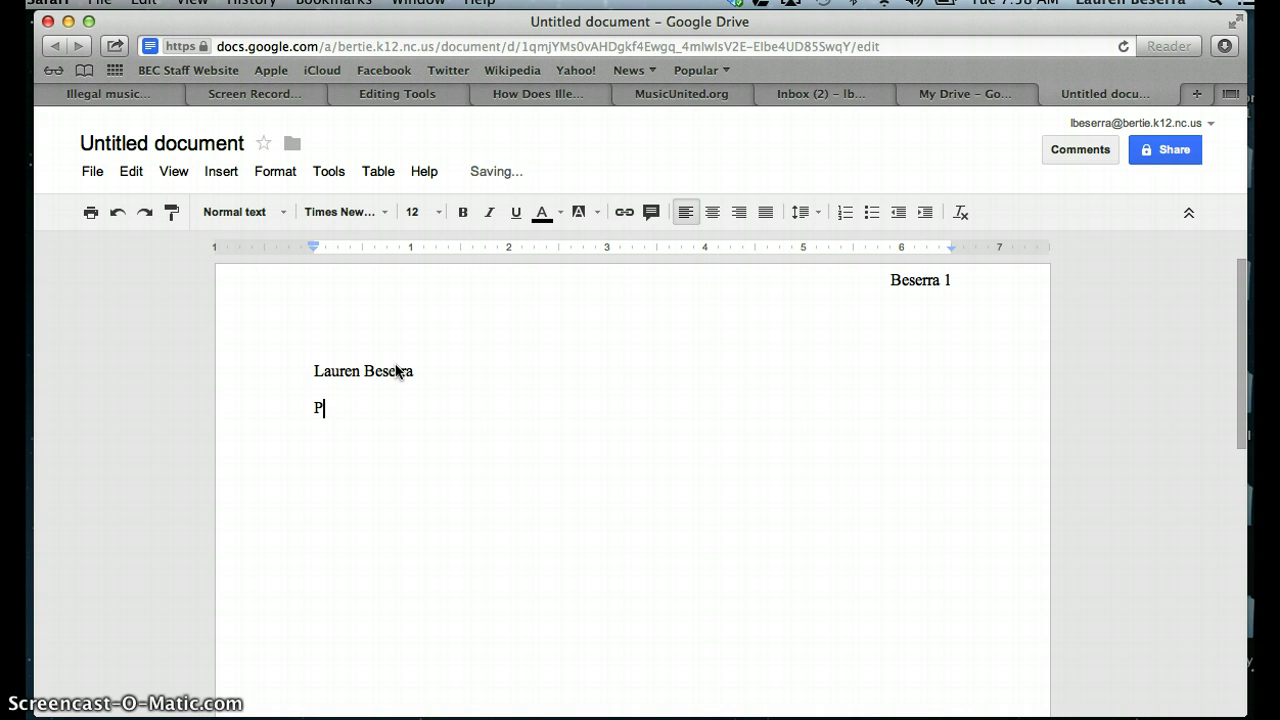
type("rofessor Beserra")
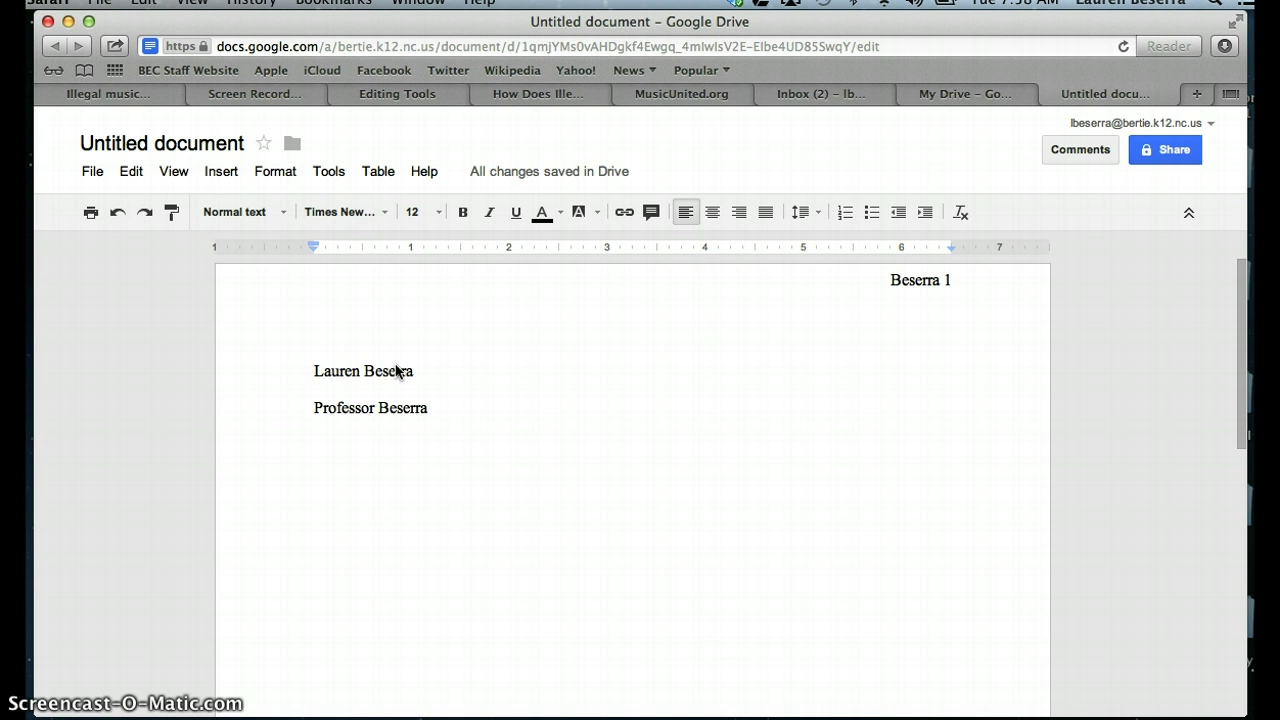
key("Return")
Step: Add the course line 'Introduction to Early College: 3' and the date '11 December 2012'
type("Introdu")
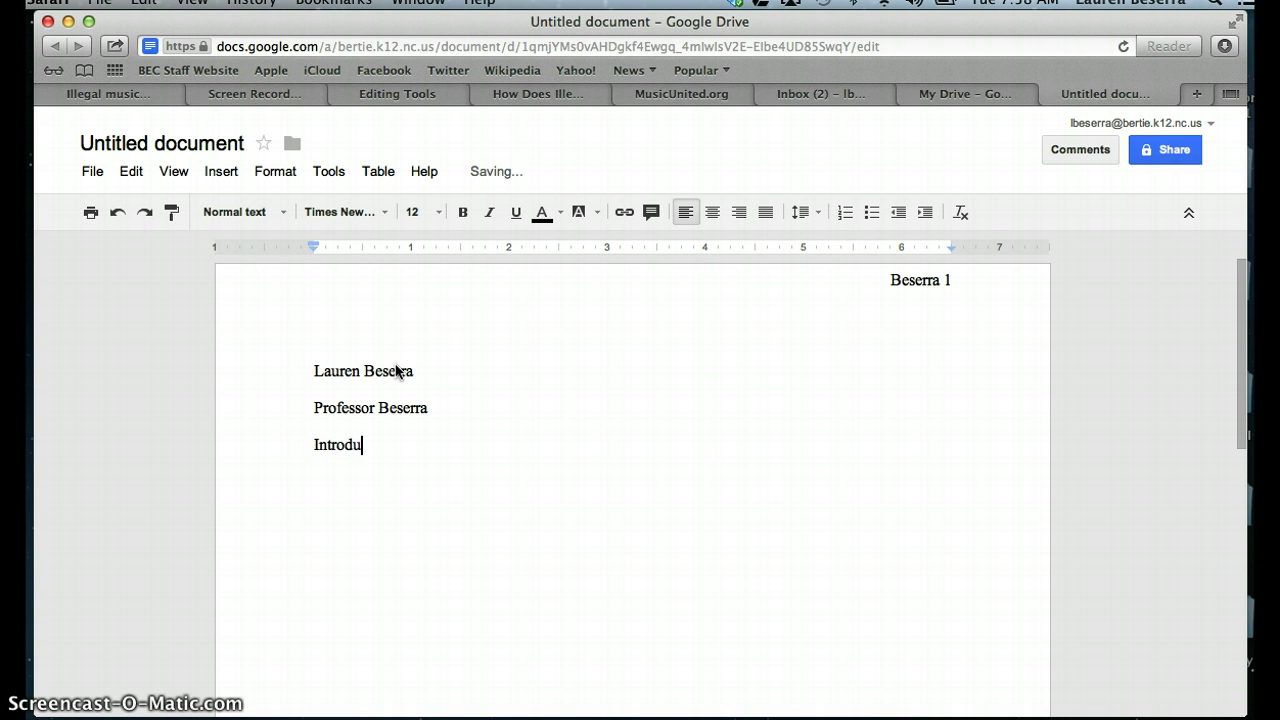
type("ction to Early College")
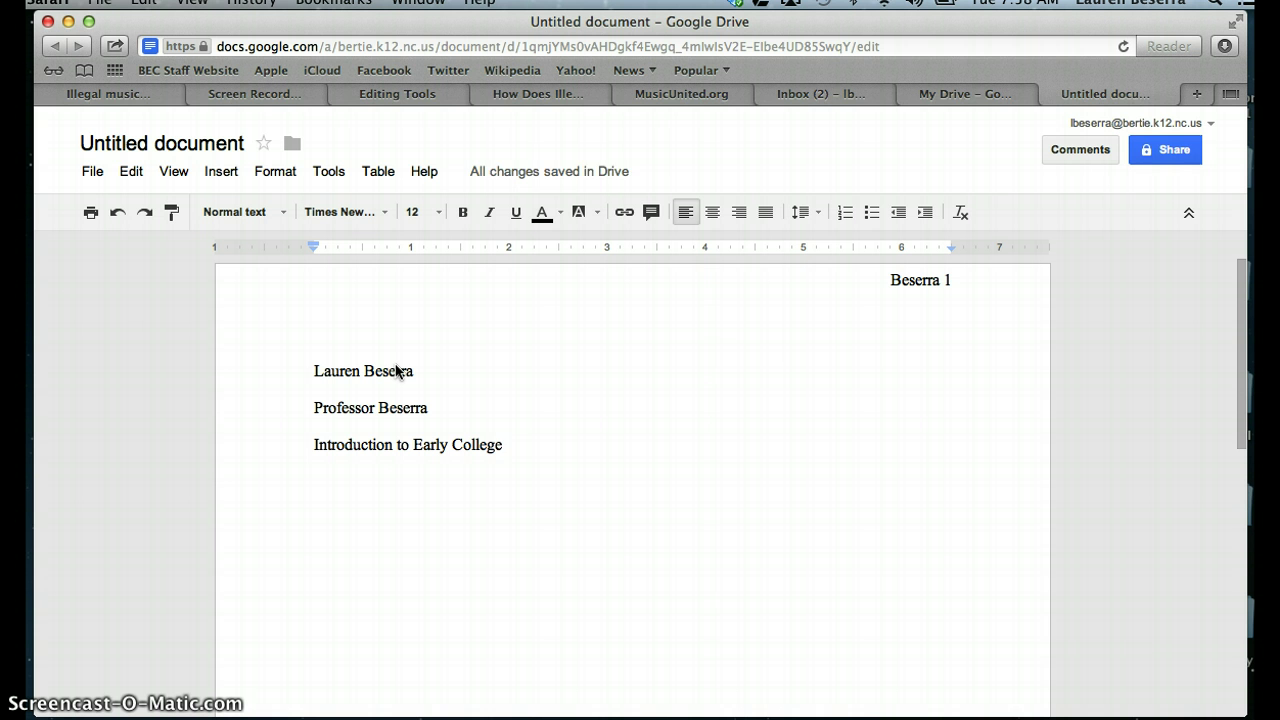
type(": 3")
key("Return")
type("11 ")
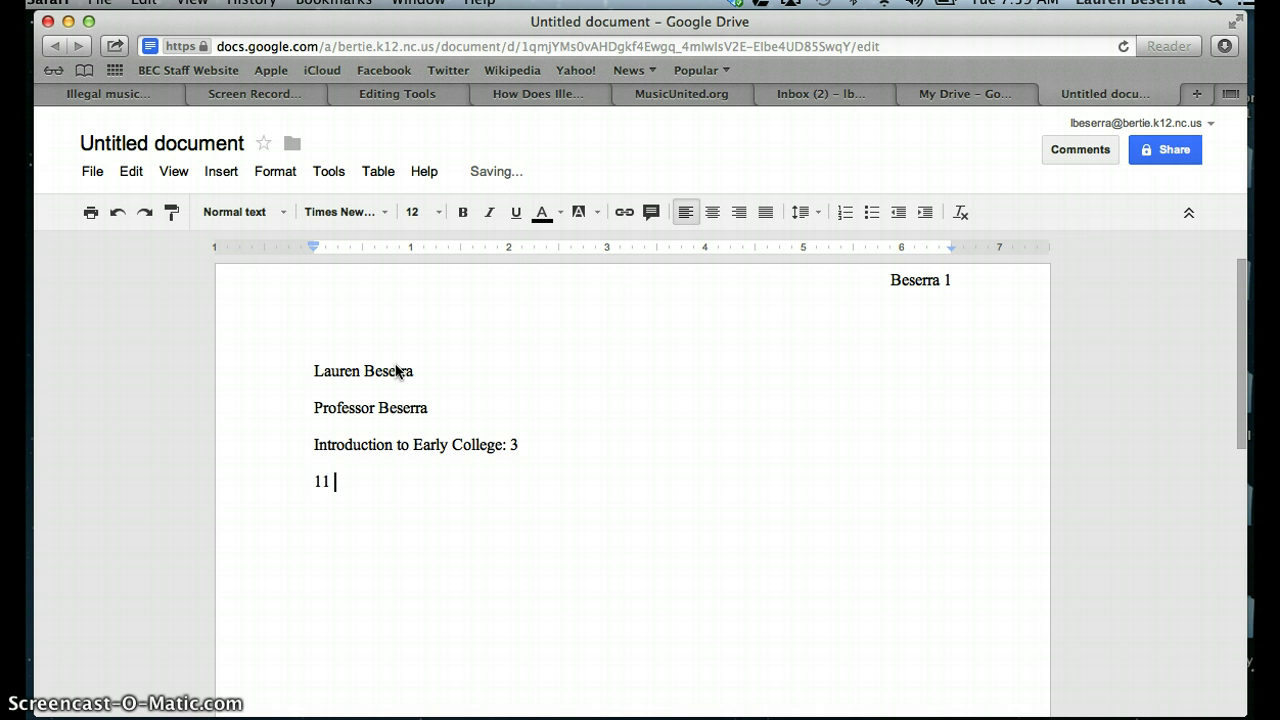
type("December 2012")
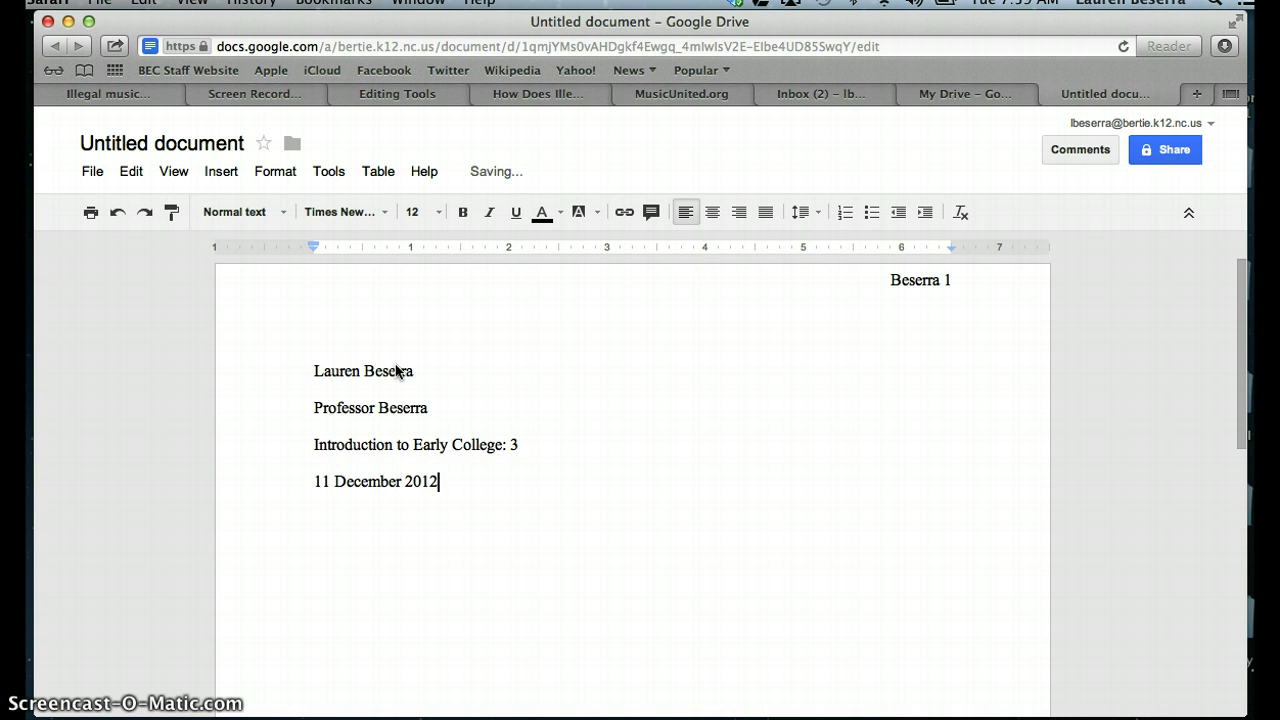
Step: Add a centred 'Title' line below the date
key("Return")
left_click(714, 212)
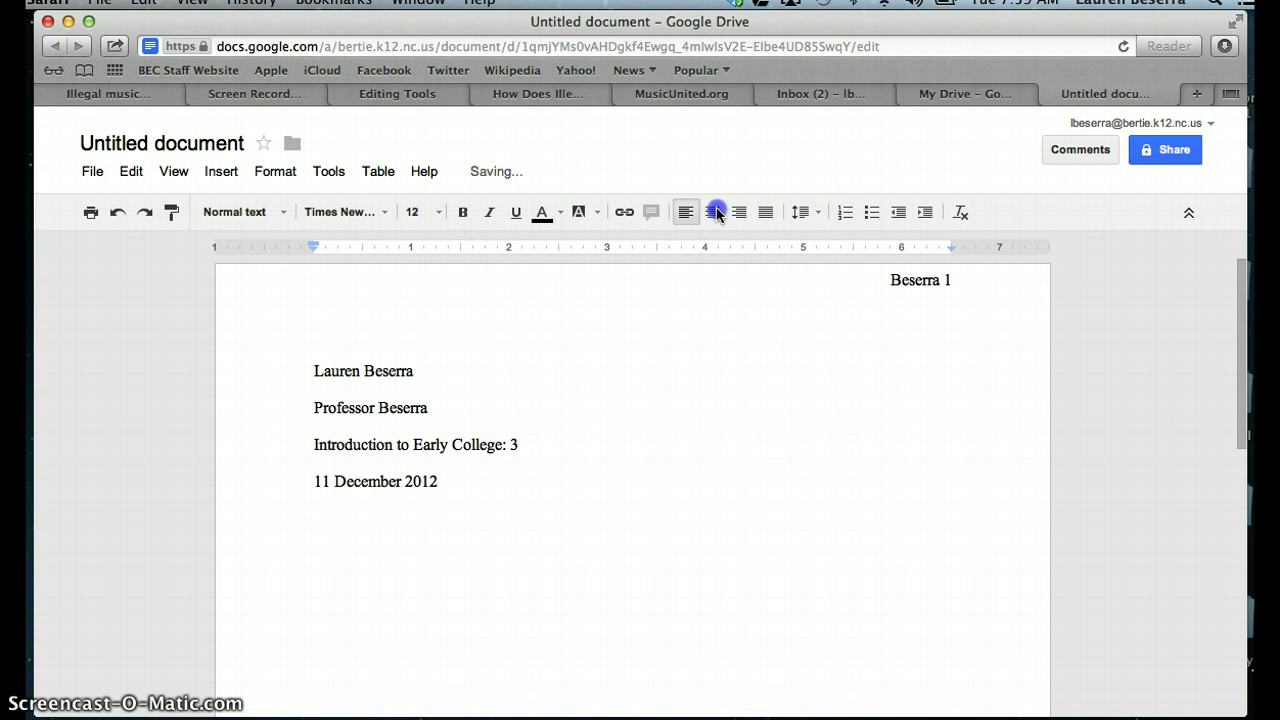
type("Title")
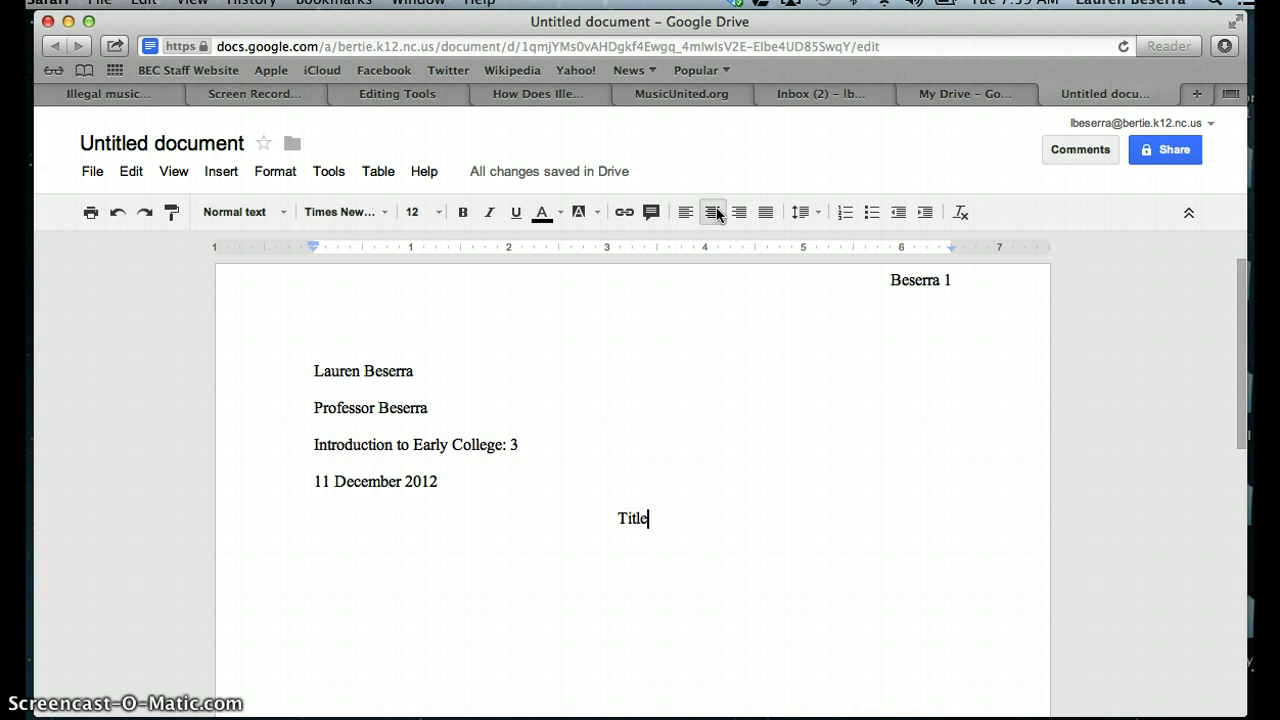
key("Return")
Step: Write a left-aligned, tab-indented paragraph: 'Attention grabber. Background information. Thesis statement.'
left_click(712, 212)
left_click(687, 213)
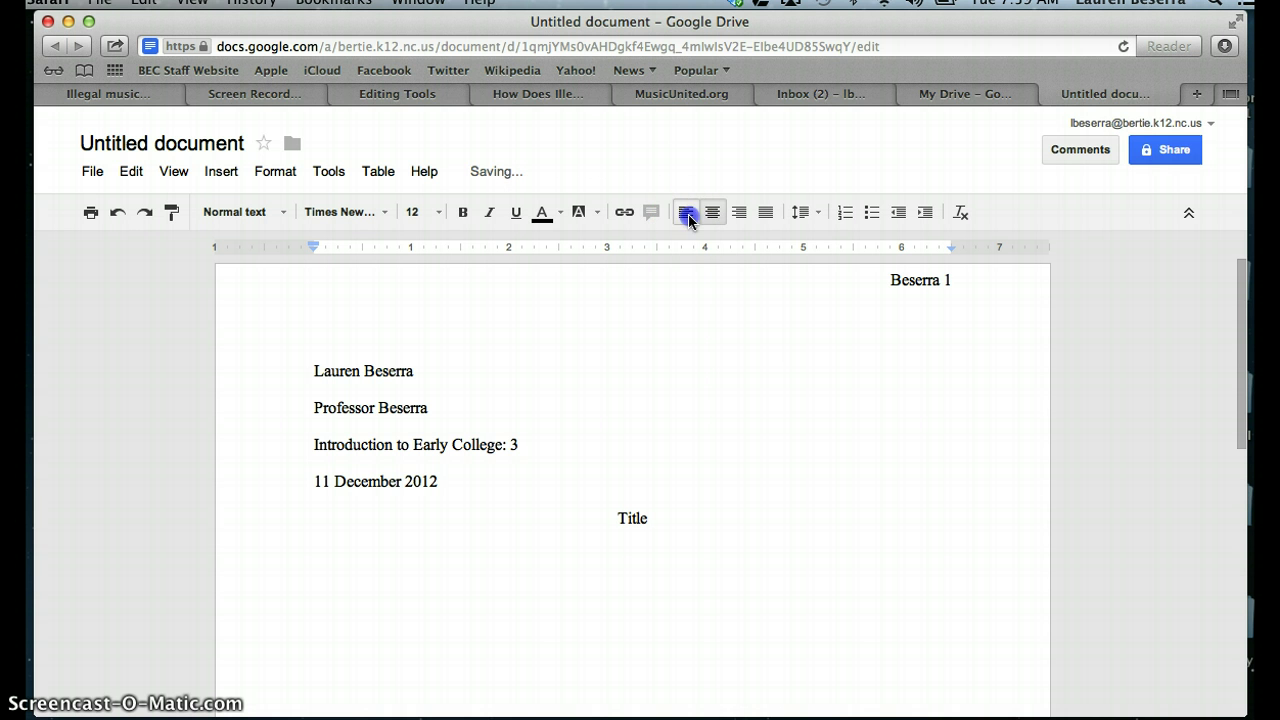
left_click(629, 523)
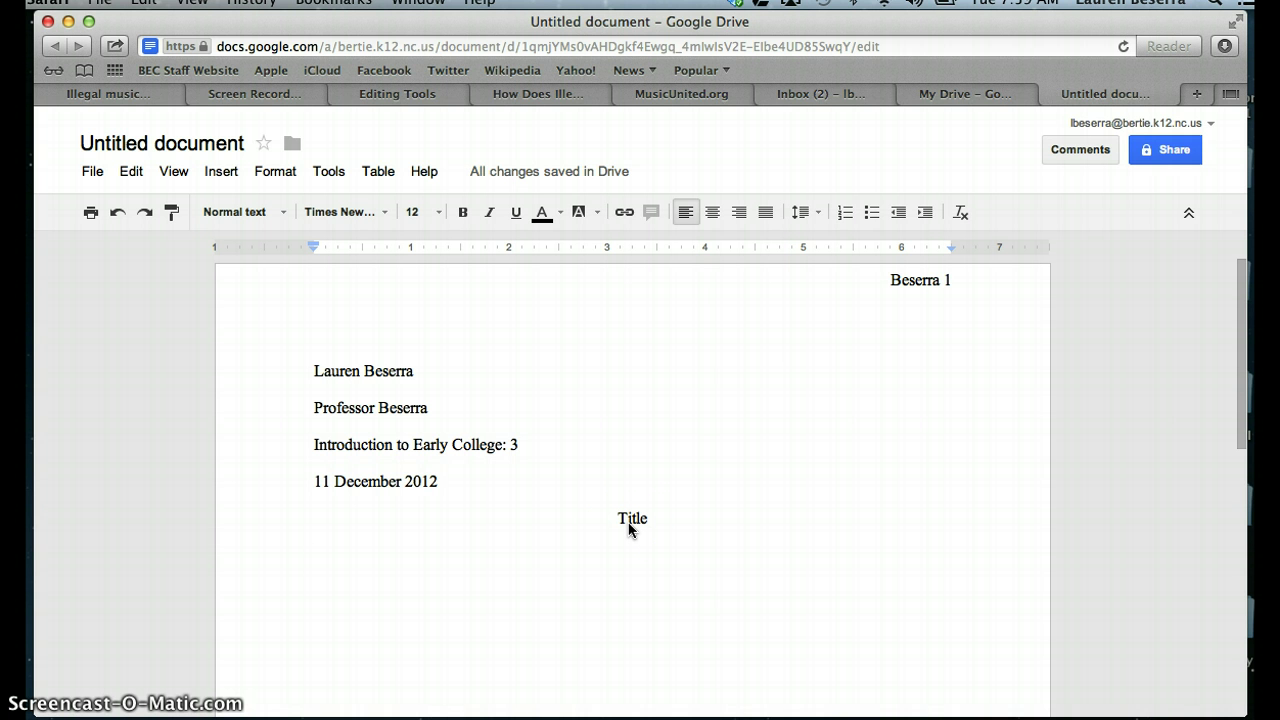
key("Tab")
type("Attention grab")
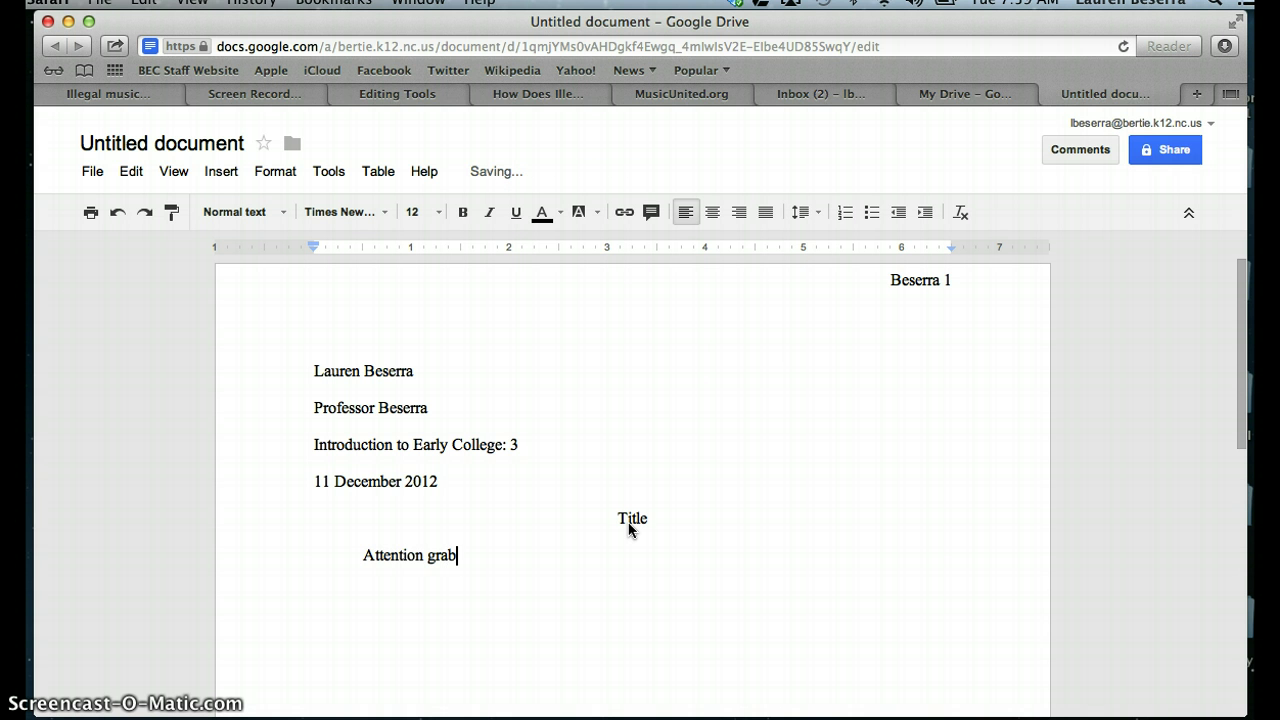
type("ber. Backgrou")
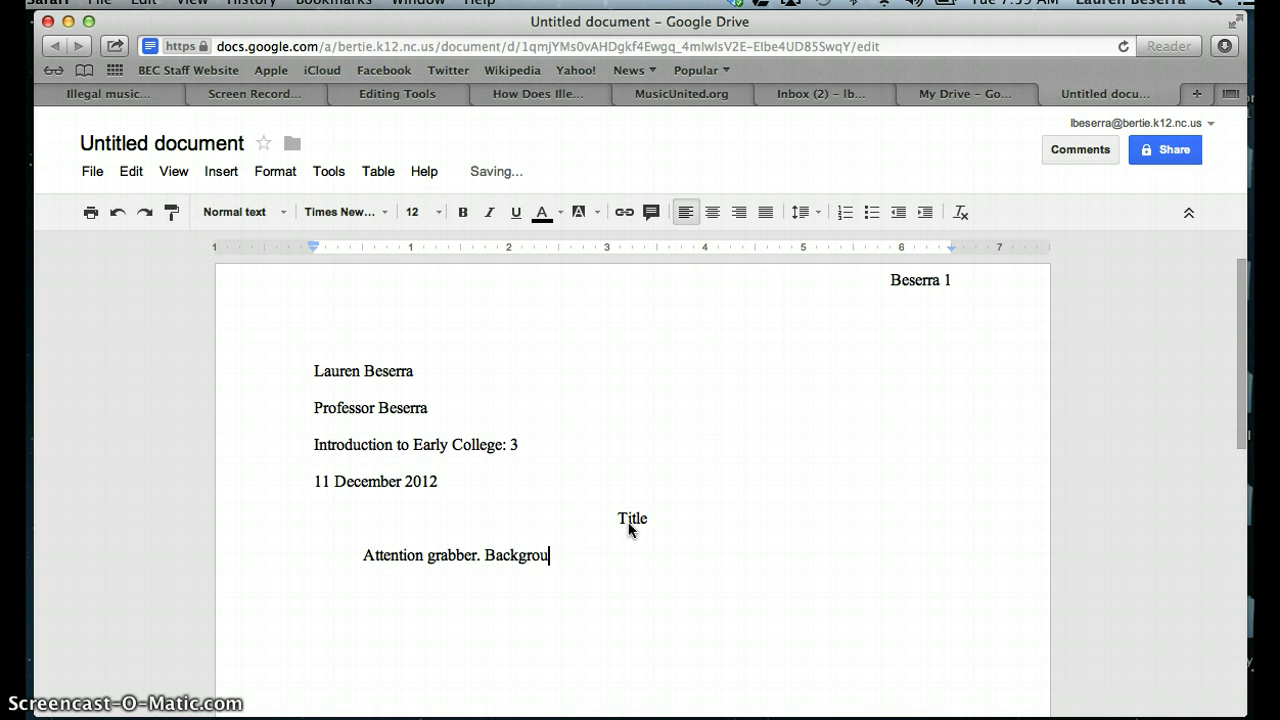
type("nd info")
key("BackSpace")
key("BackSpace")
key("BackSpace")
key("BackSpace")
key("BackSpace")
type("information. ")
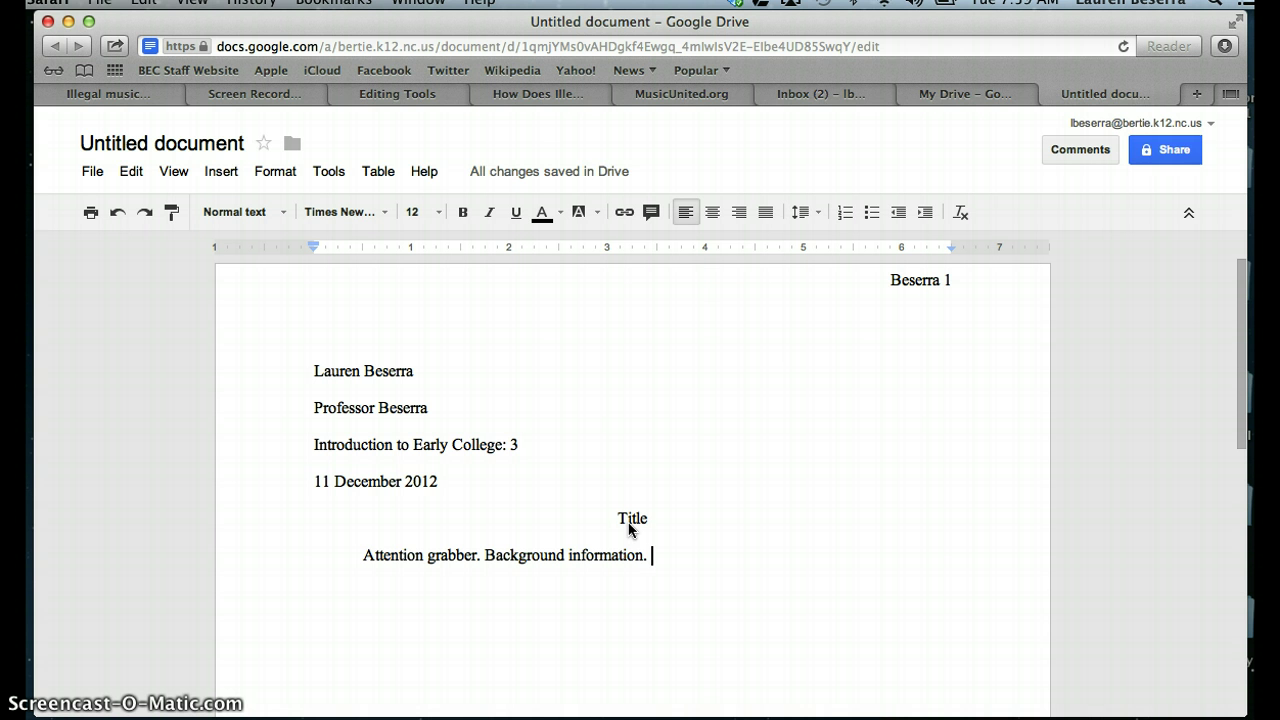
type("Thesis ")
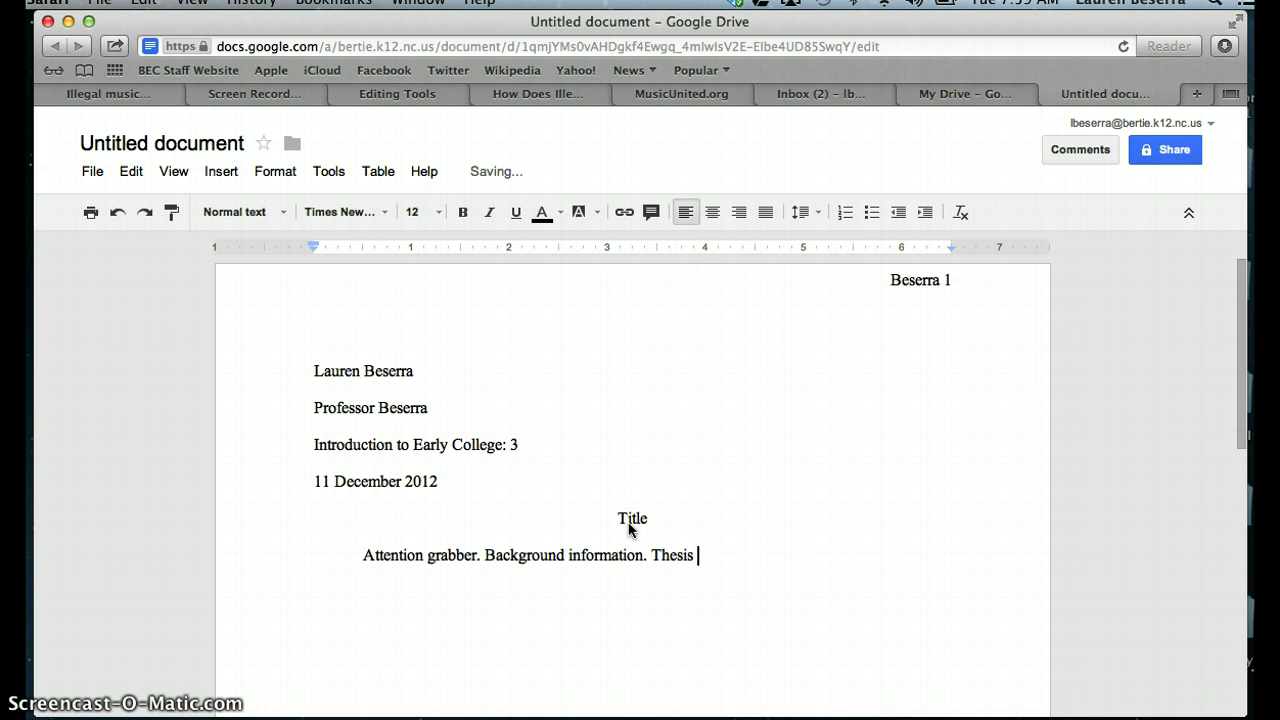
type("statement.")
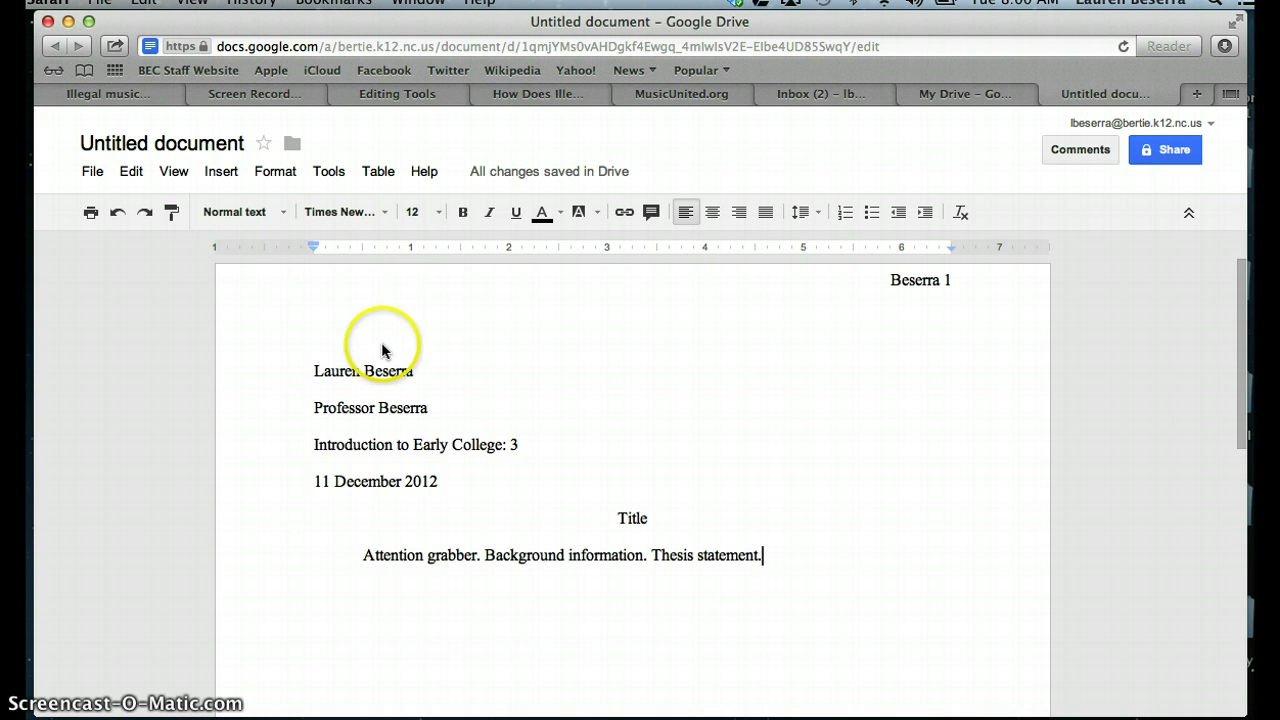
Step: Insert a page break with a centred 'Works Cited' heading and a left-aligned line beneath
left_click(216, 175)
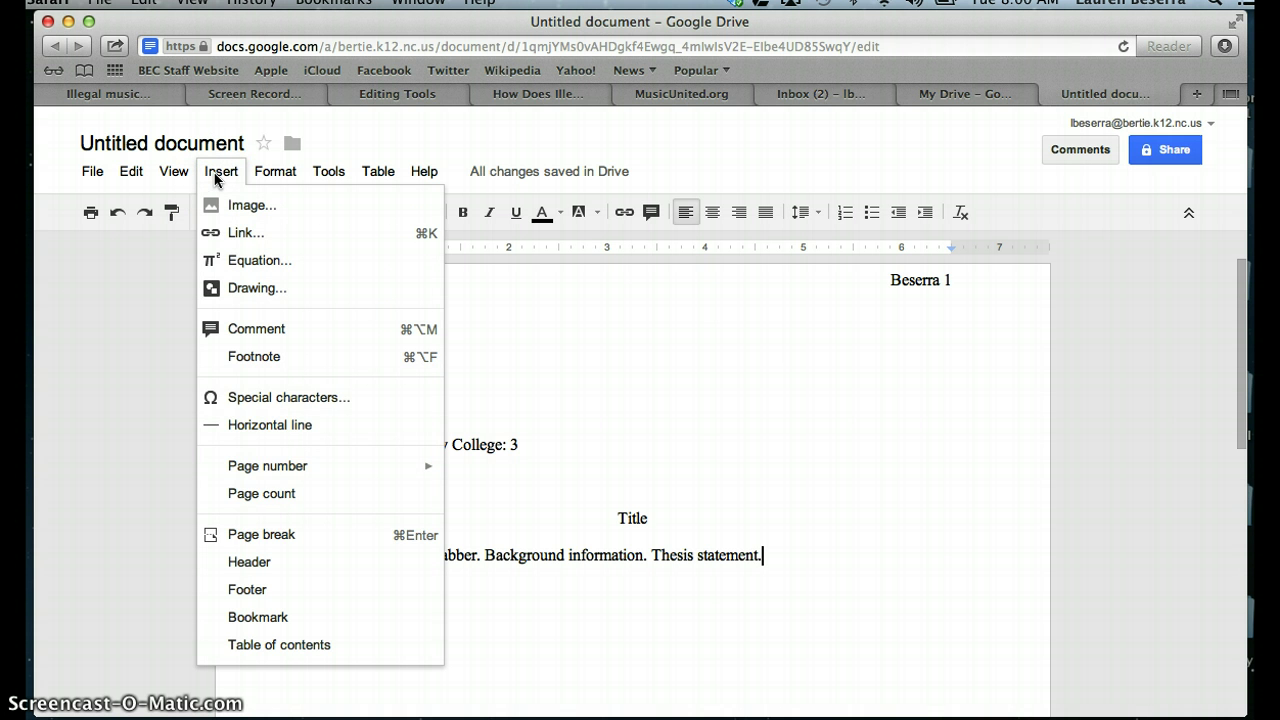
left_click(236, 534)
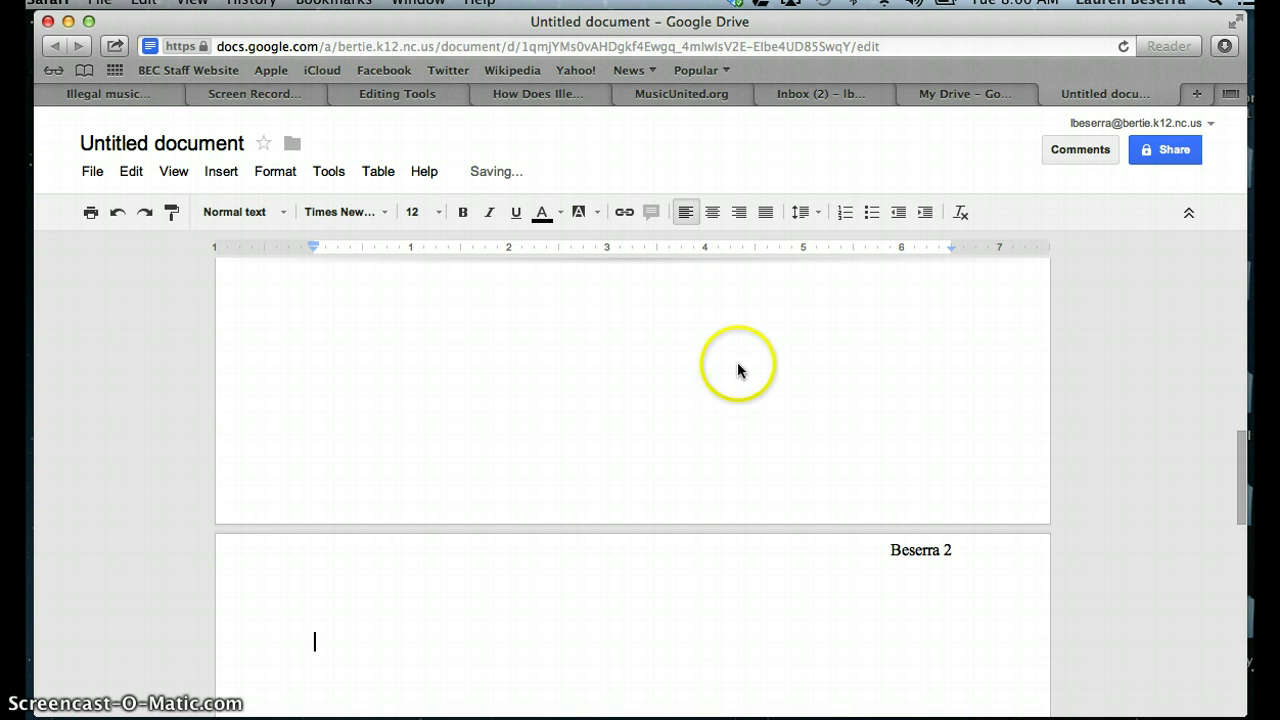
left_click(714, 212)
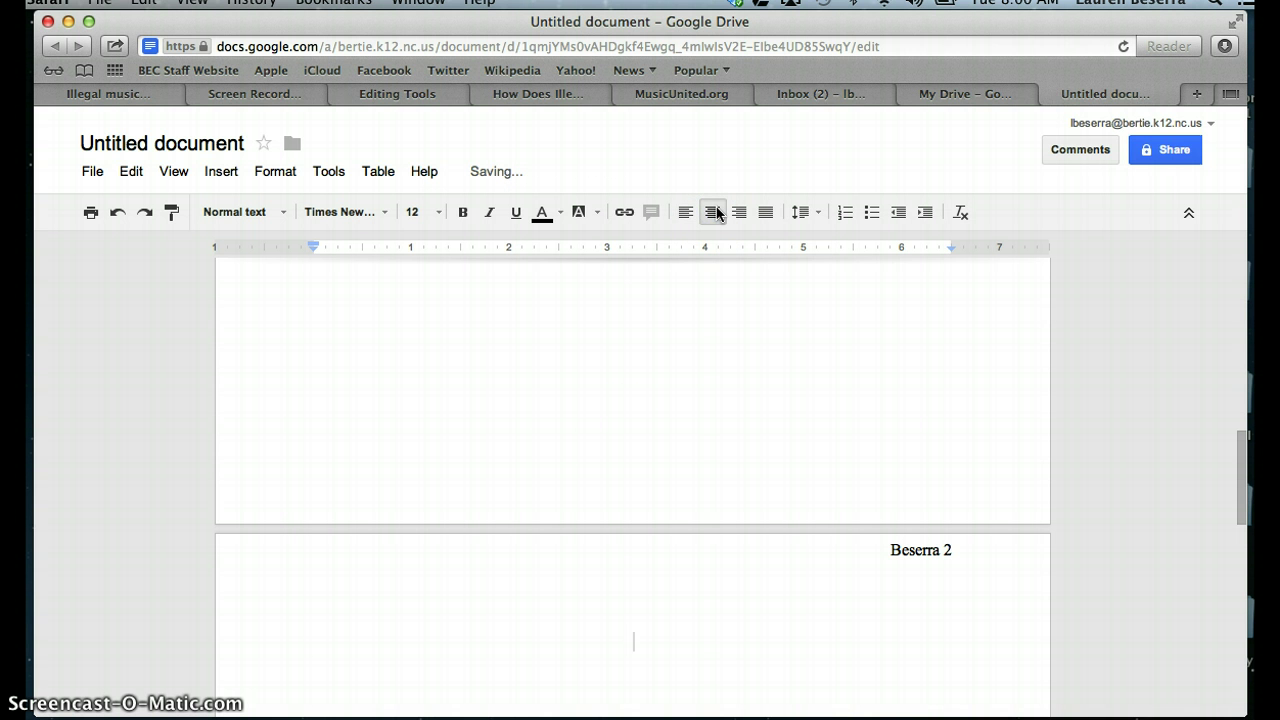
type("Works Cited")
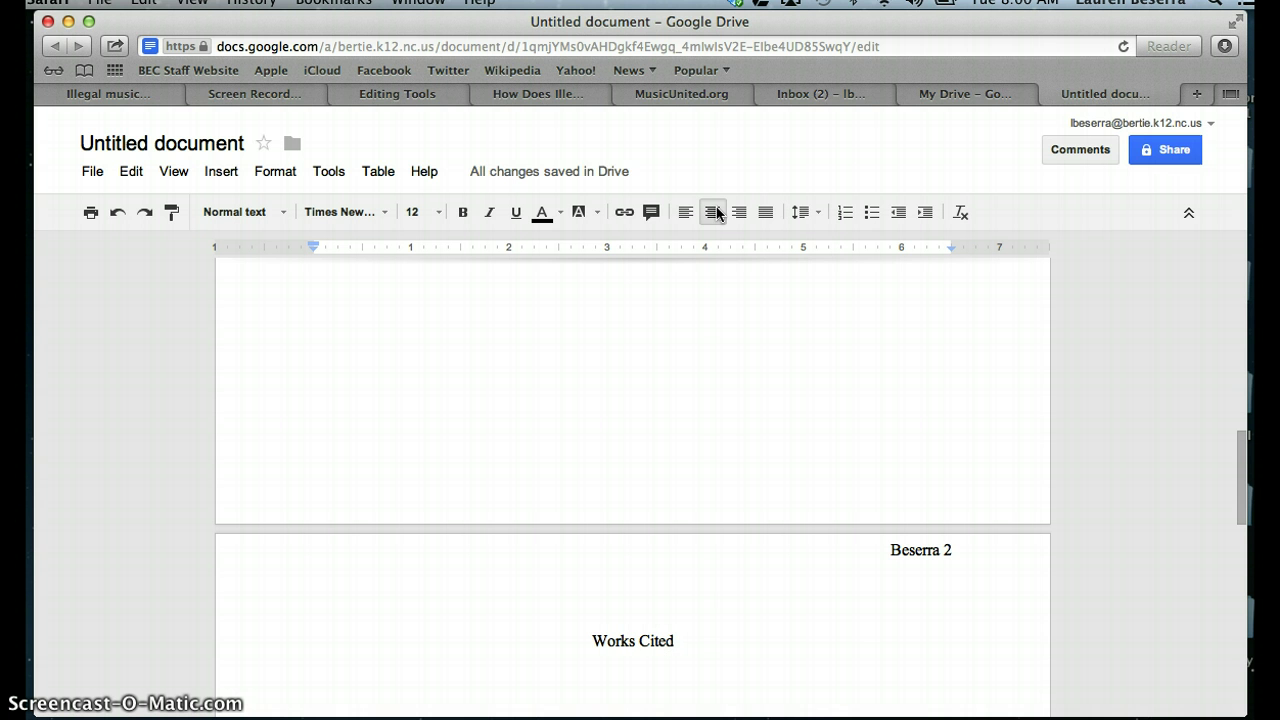
key("Return")
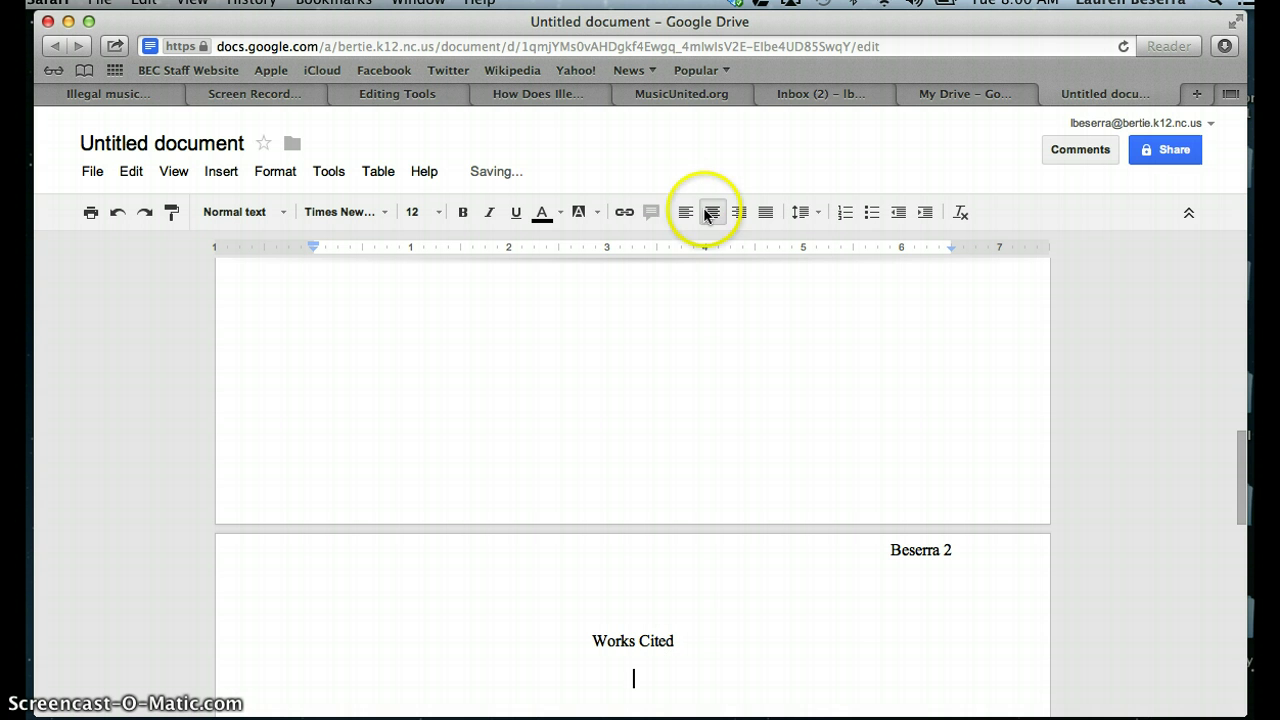
left_click(683, 214)
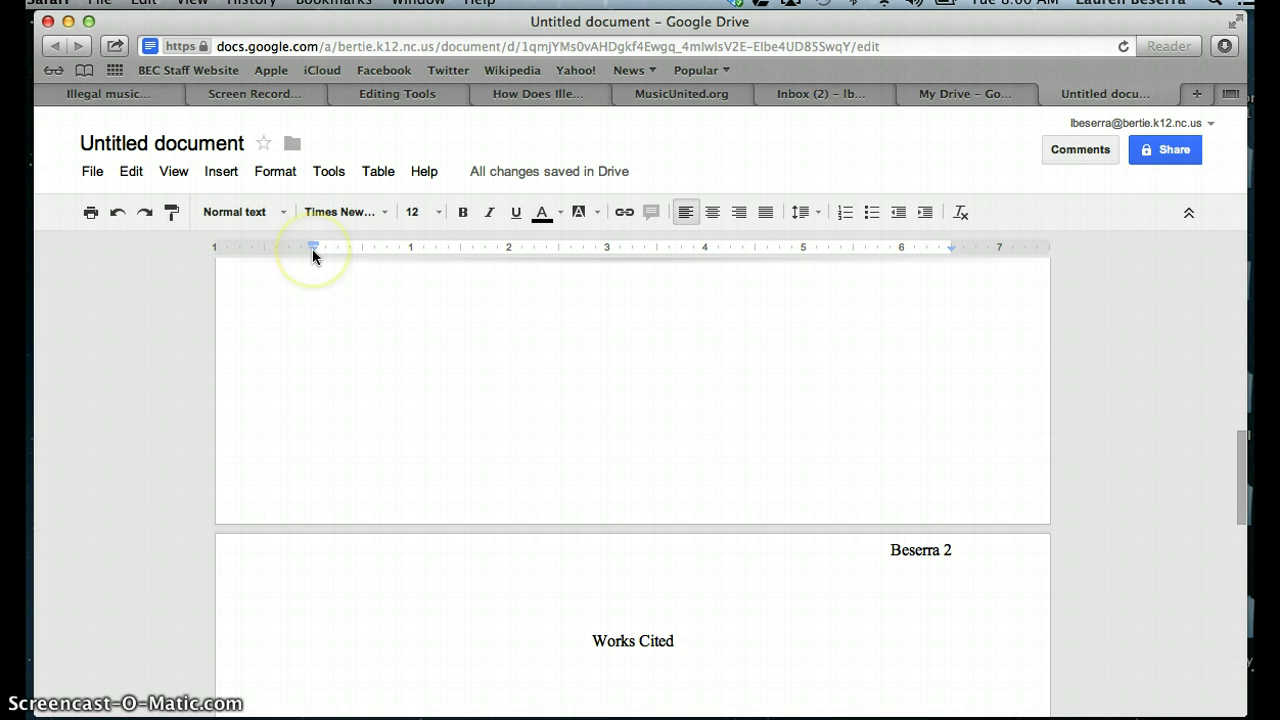
left_click_drag(312, 249, 357, 246)
left_click(351, 250)
left_click(367, 250)
left_click_drag(318, 256, 370, 251)
left_click(432, 690)
scroll(413, 350, "down", 2)
scroll(413, 350, "down", 3)
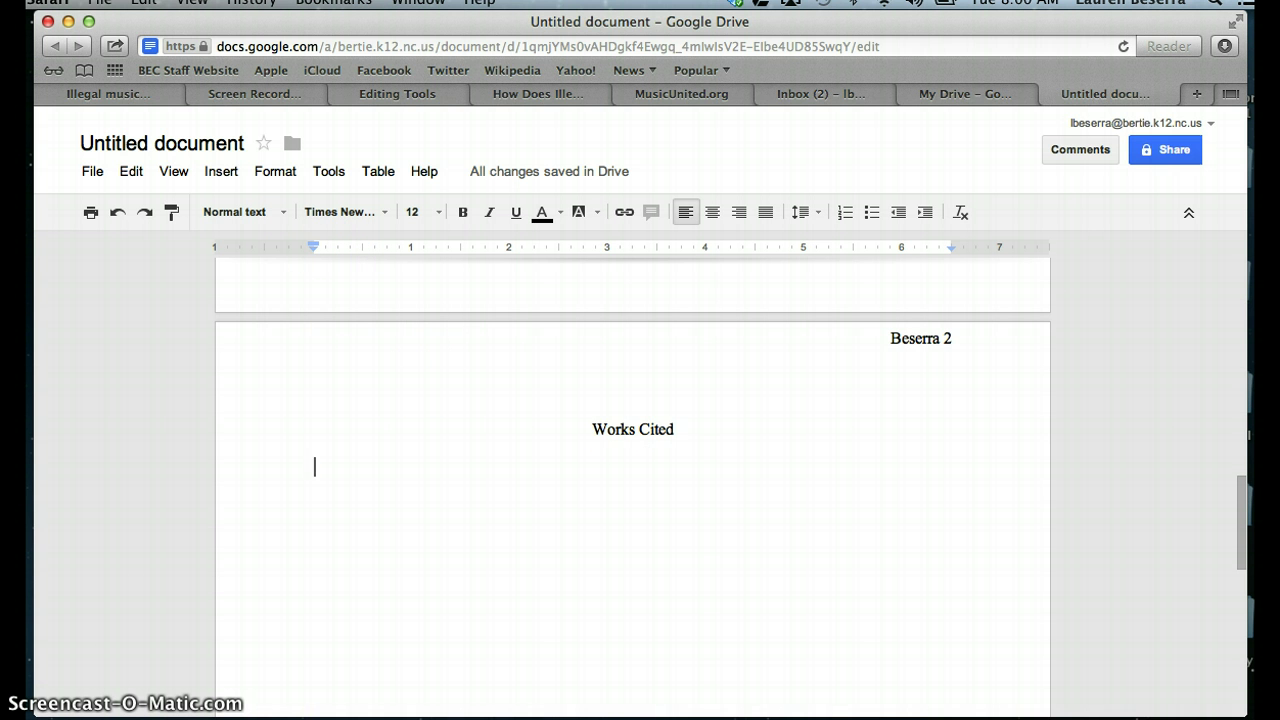
left_click(85, 714)
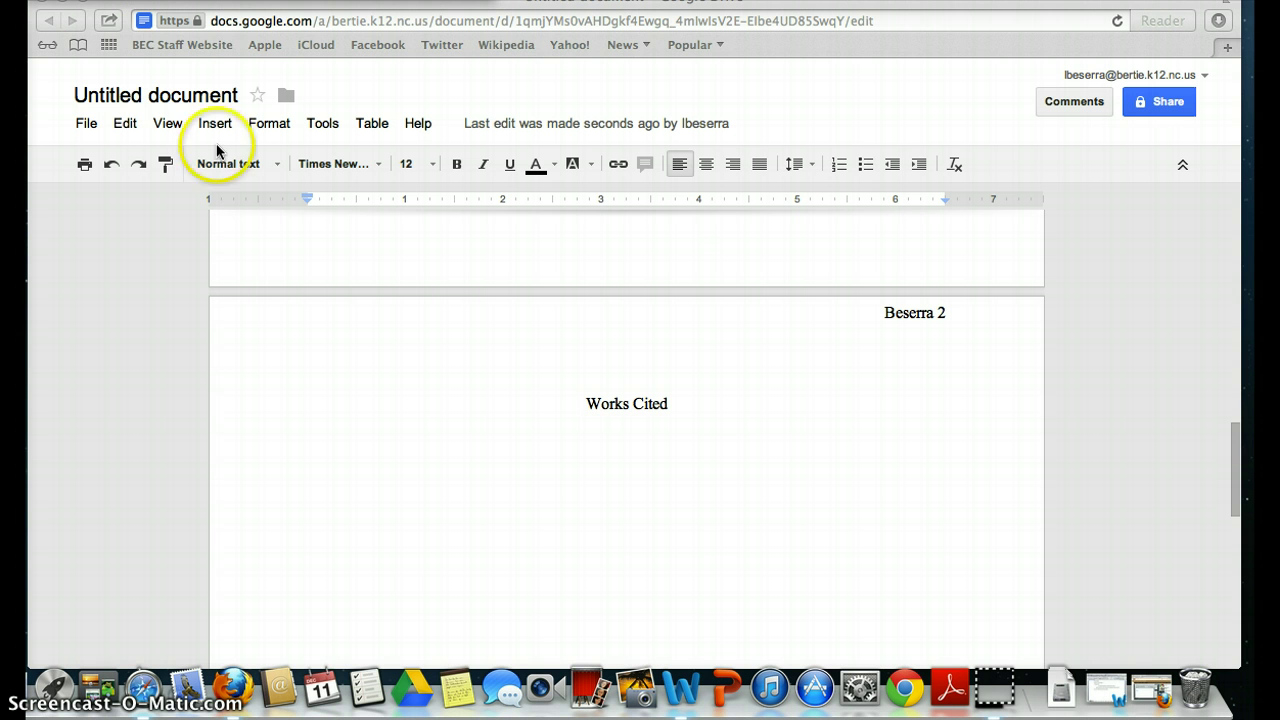
left_click(363, 463)
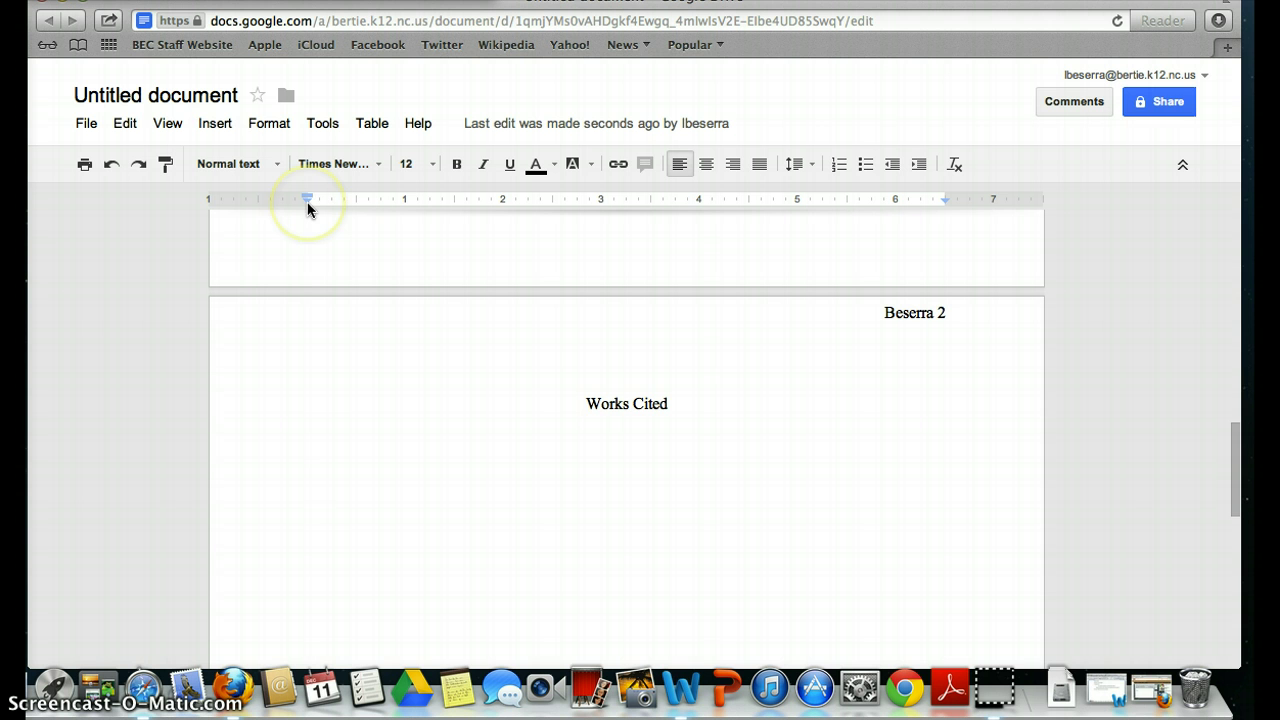
mouse_move(308, 207)
left_mouse_down()
mouse_move(357, 202)
mouse_move(300, 200)
mouse_move(313, 203)
mouse_move(306, 228)
mouse_move(323, 263)
left_mouse_up()
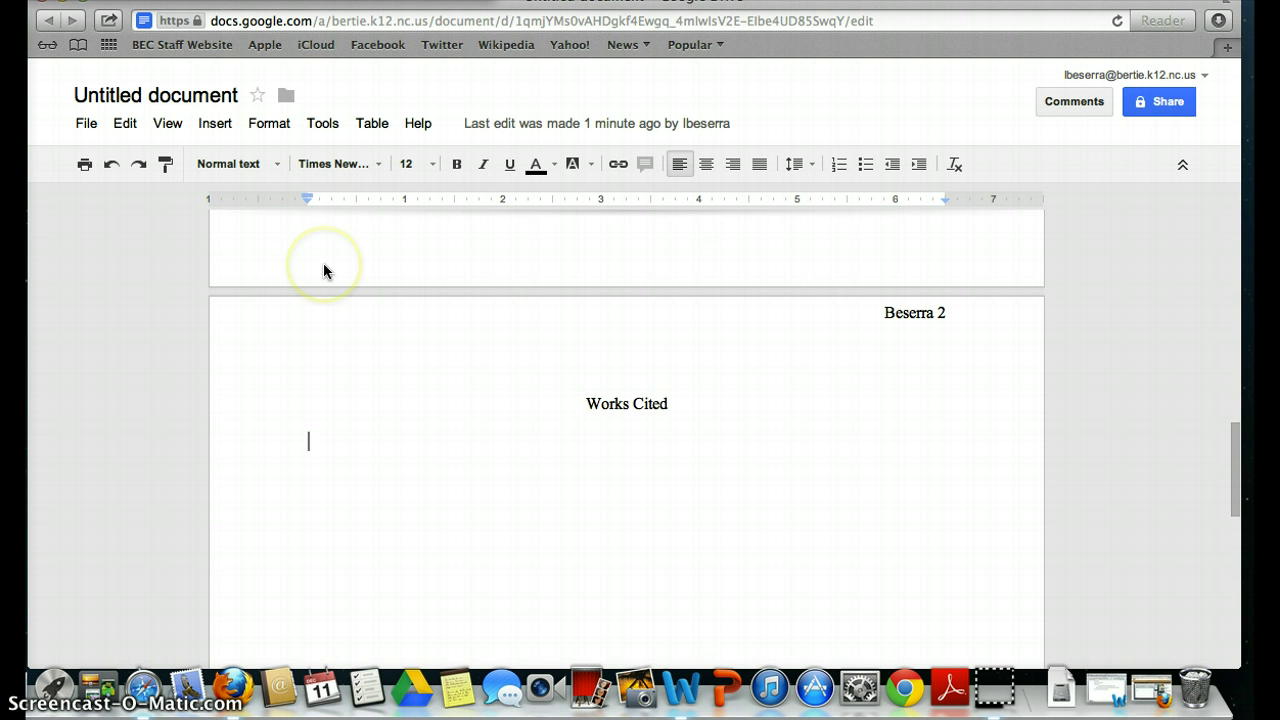
Step: Insert a blank line above the page-1 surname-and-page-number header, then return to the body
scroll(334, 340, "up", 15)
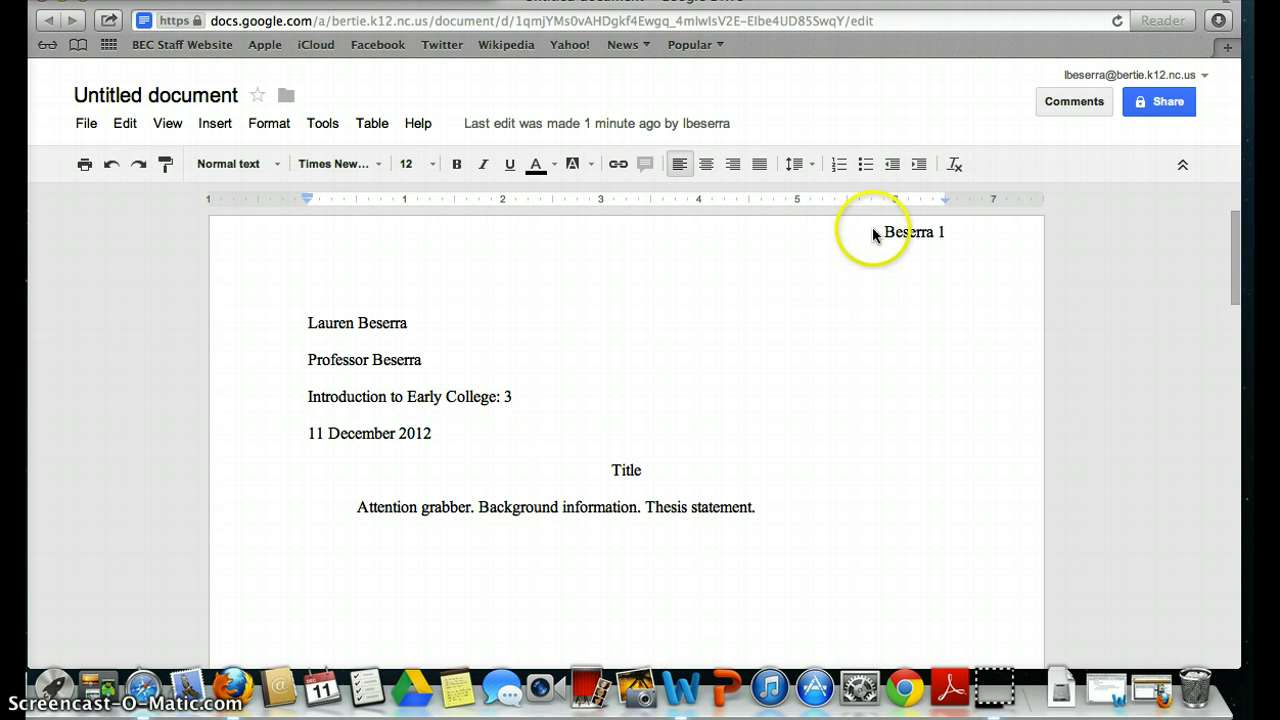
left_click(882, 232)
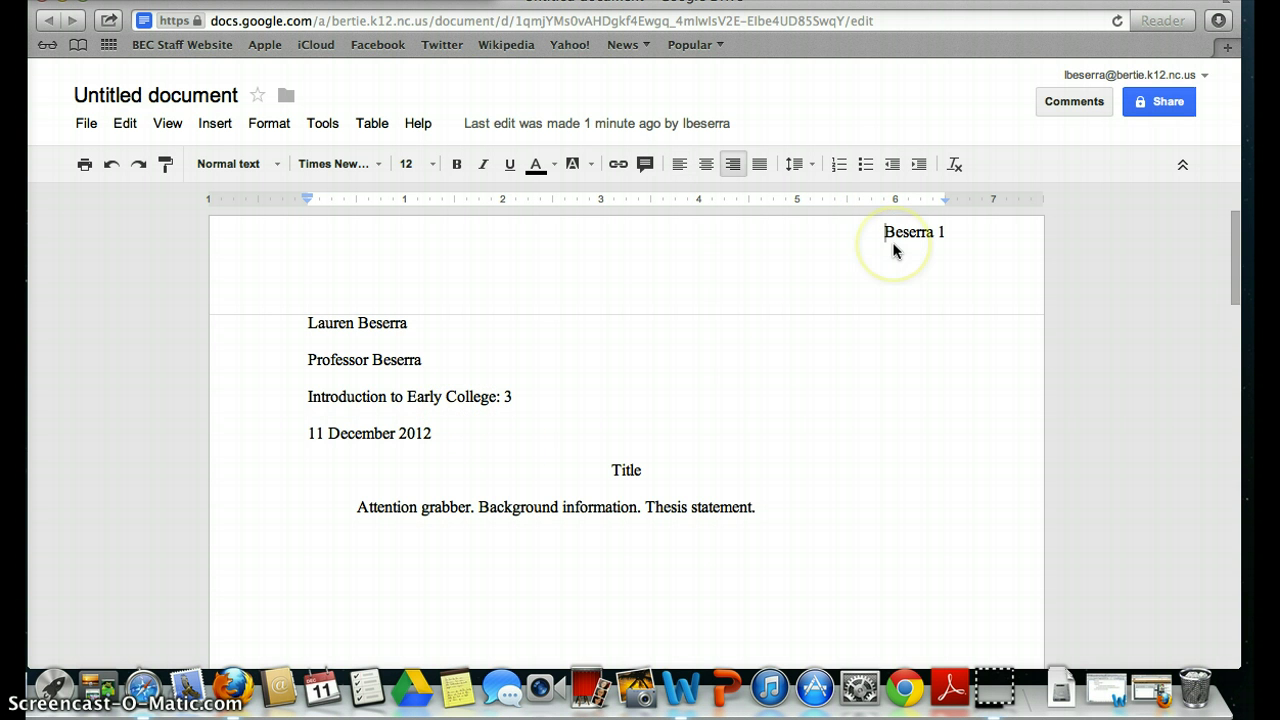
key("Return")
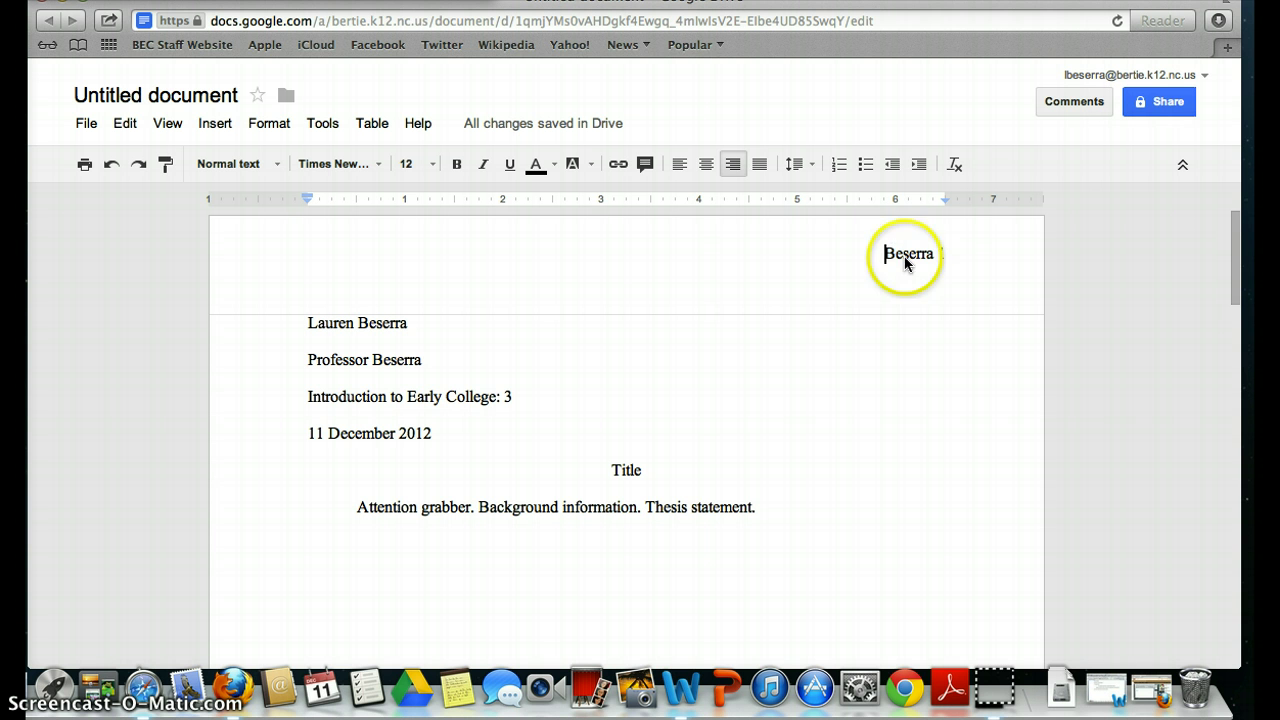
left_click(887, 232)
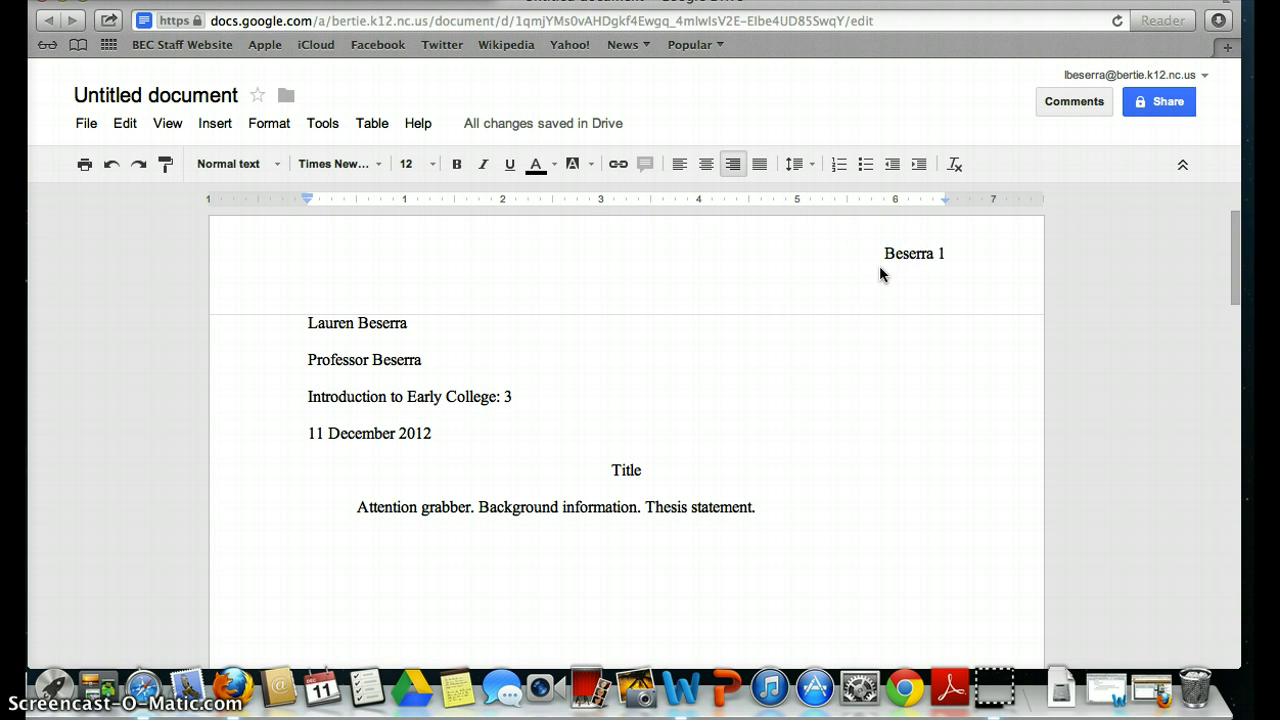
left_click(886, 253)
left_click(899, 377)
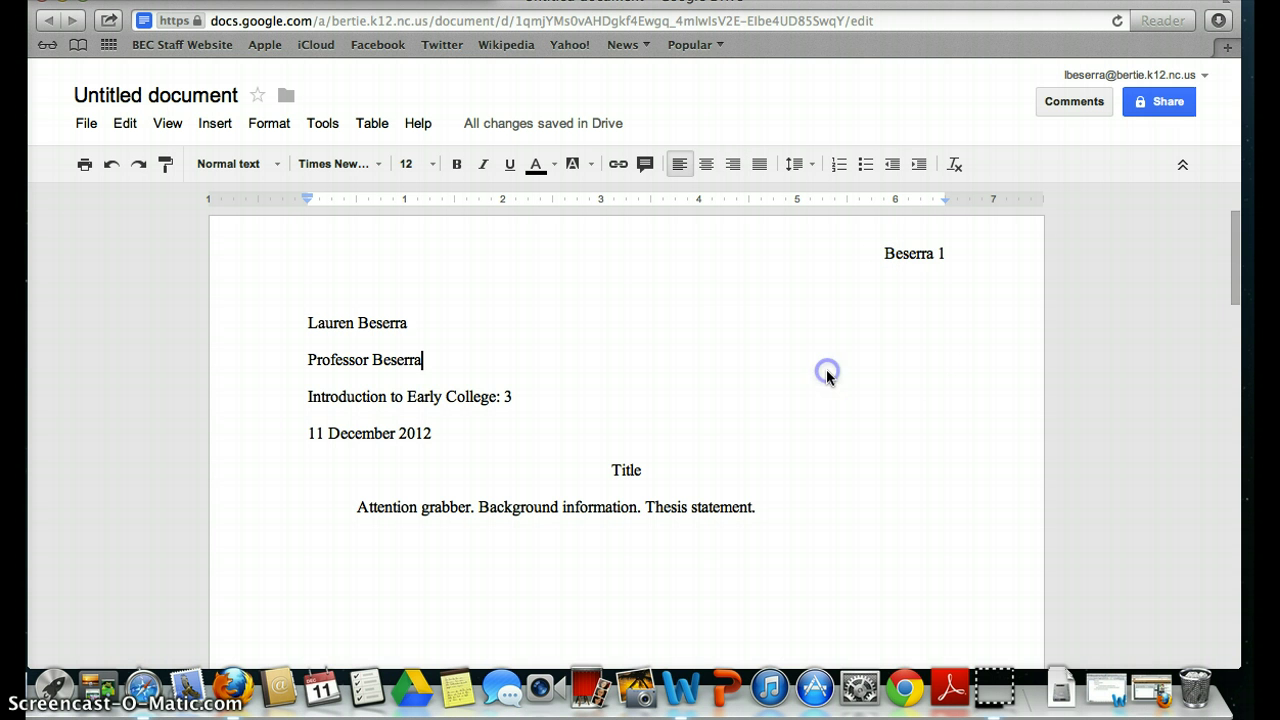
left_click(848, 330)
left_click(886, 256)
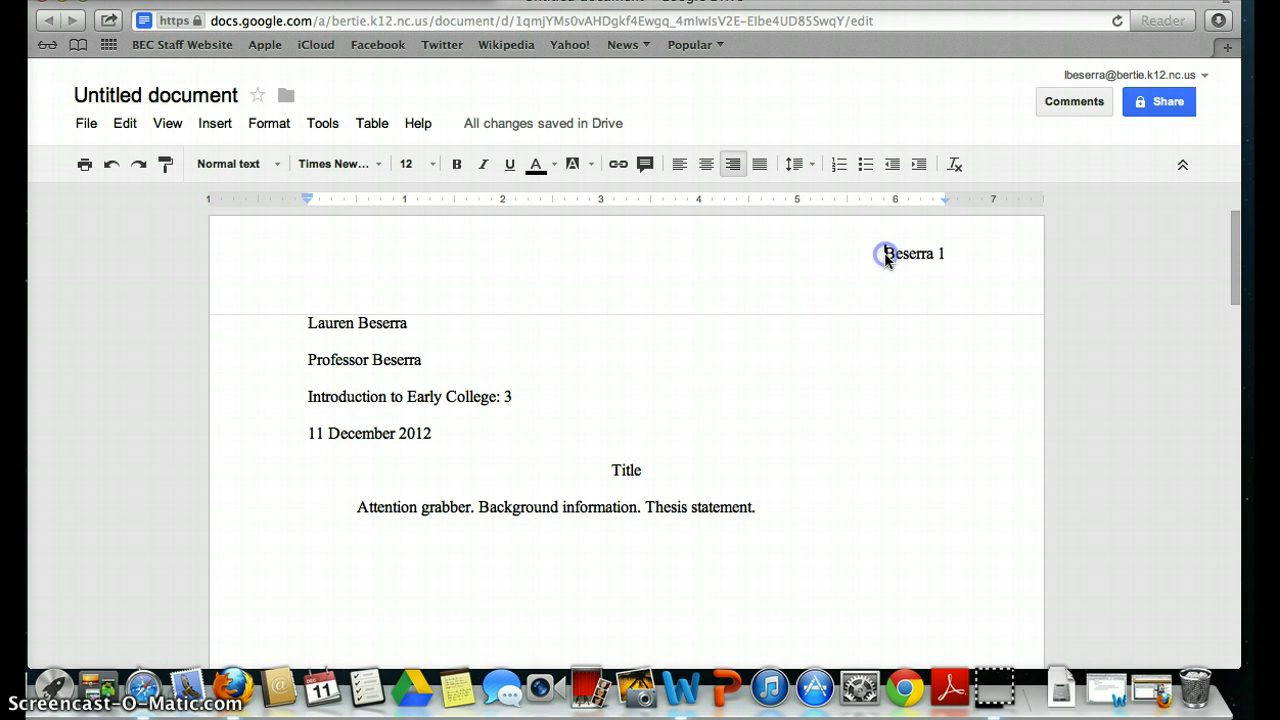
left_click(802, 342)
scroll(802, 346, "down", 10)
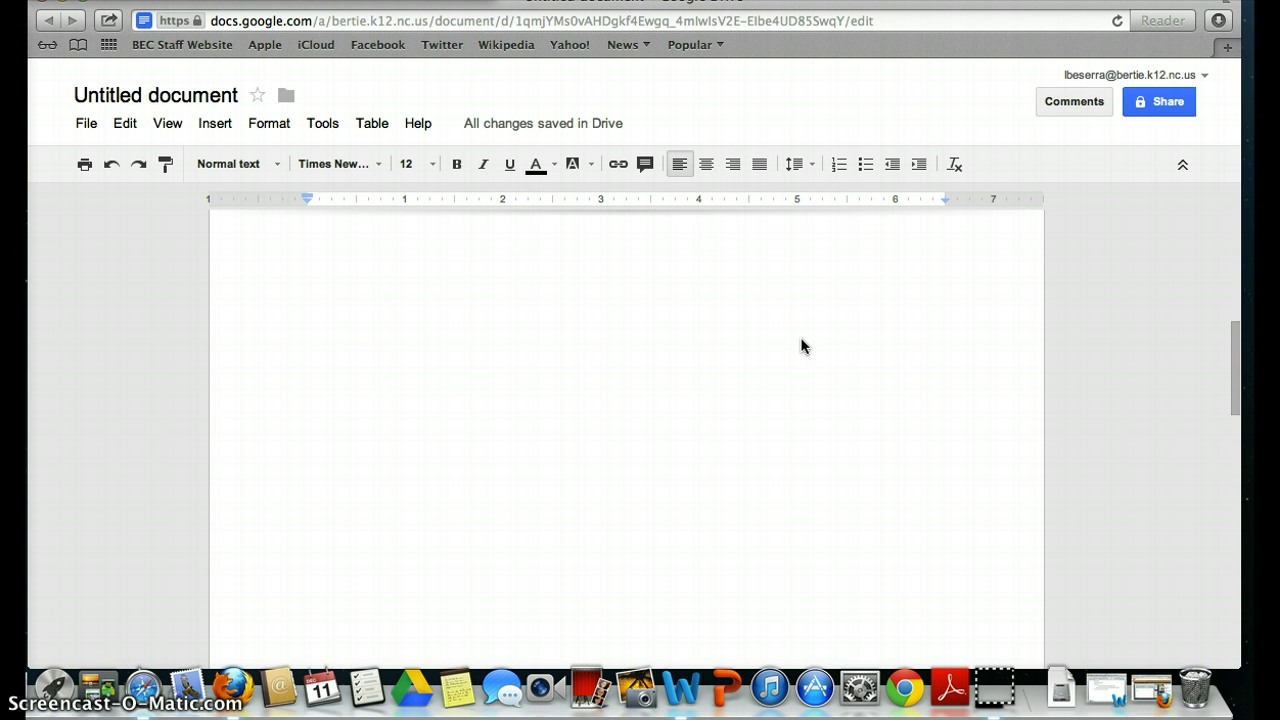